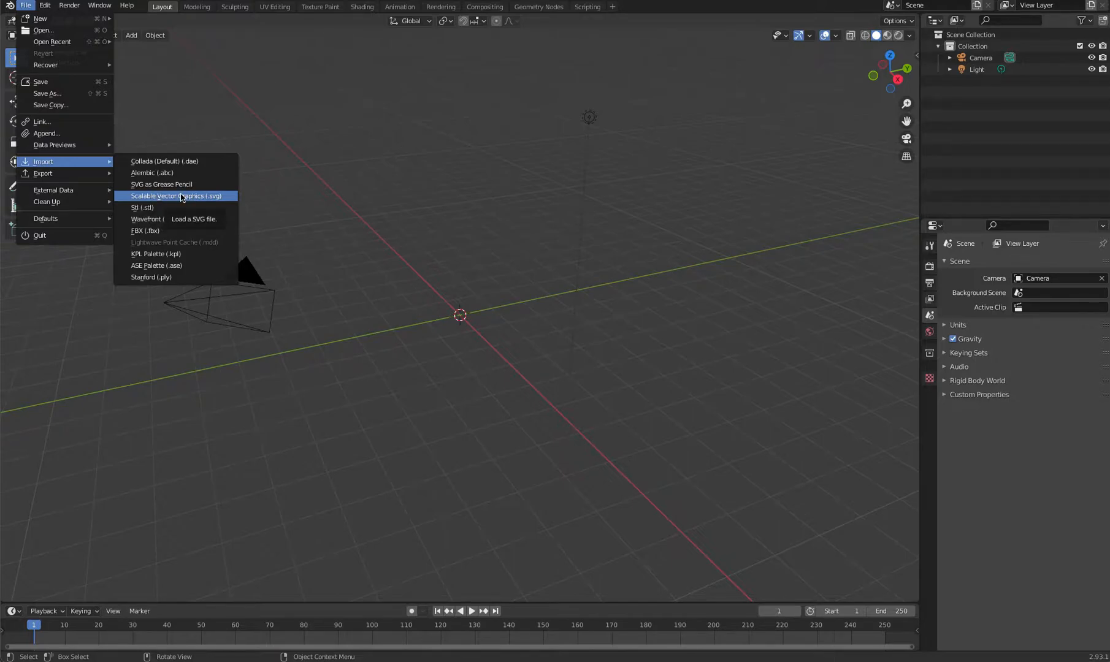
Step: Import Key Frame 01_1.svg as Scalable Vector Graphics from the Illustration SVG folder in Downloads
left_click(182, 196)
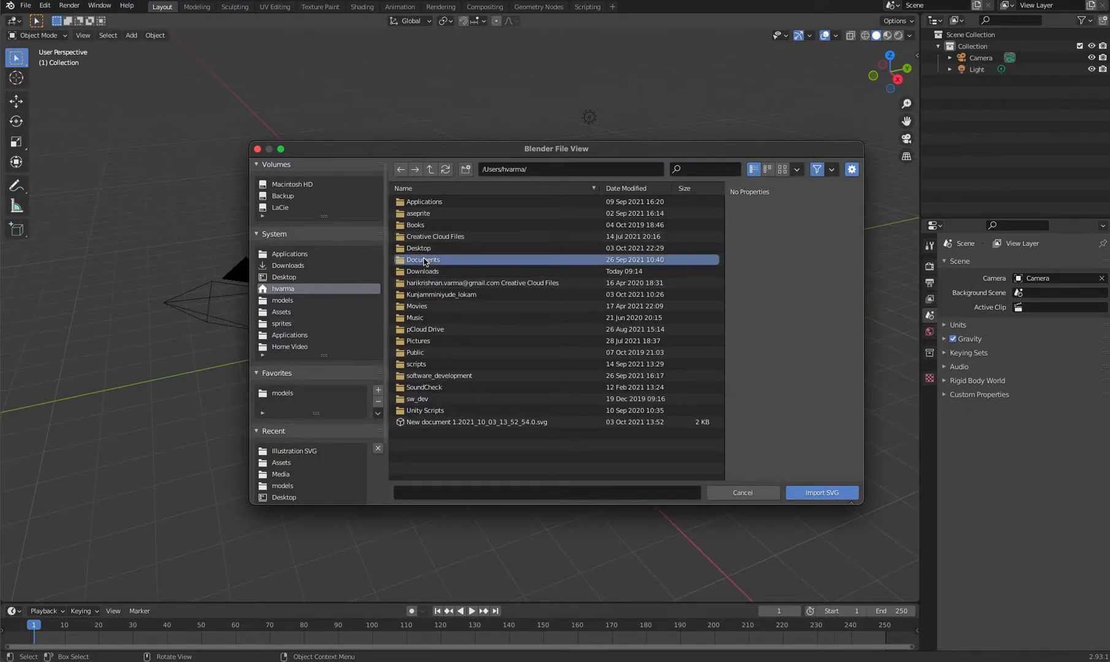
double_click(426, 271)
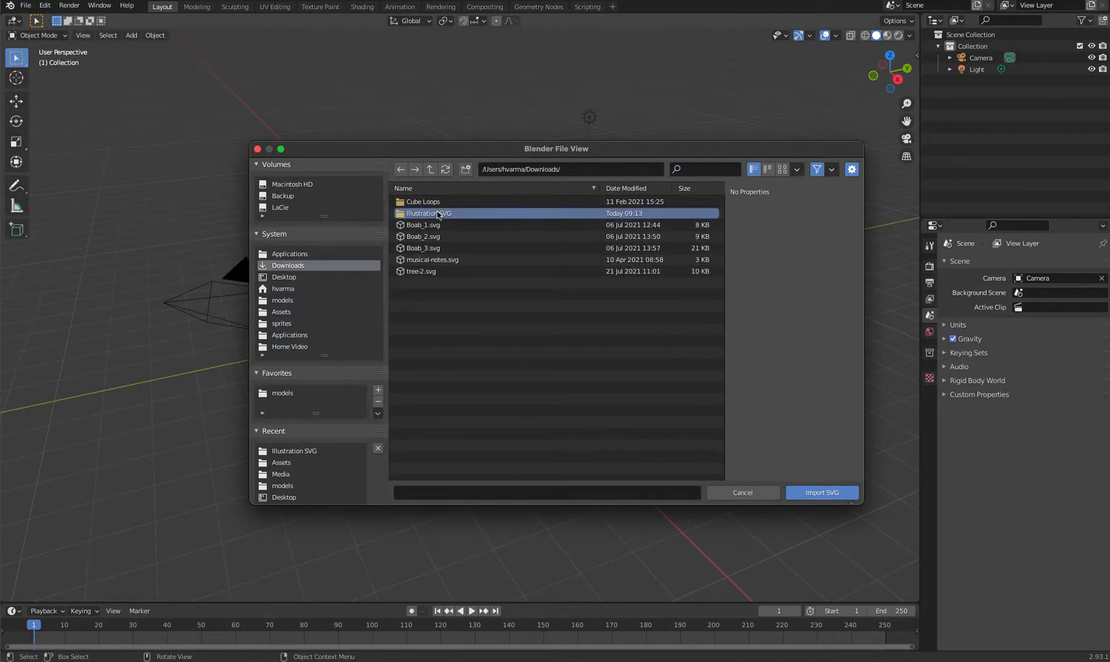
double_click(445, 214)
left_click(437, 202)
left_click(827, 491)
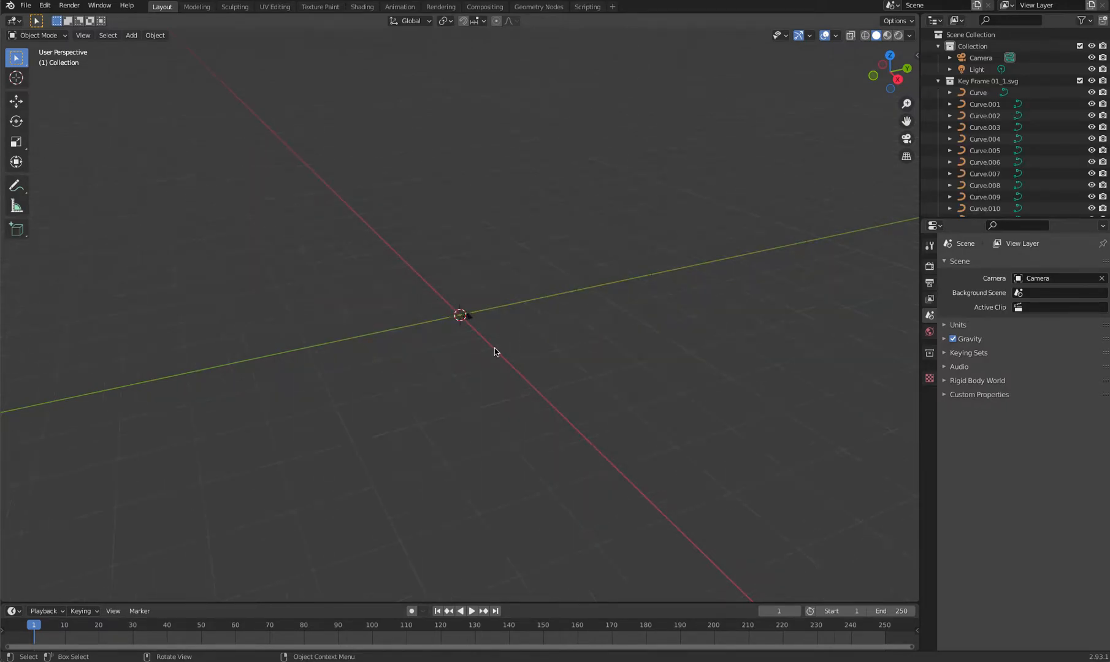
Step: Split the 3D viewport vertically into two areas and show the camera view in one of them
right_click(920, 255)
left_click(920, 254)
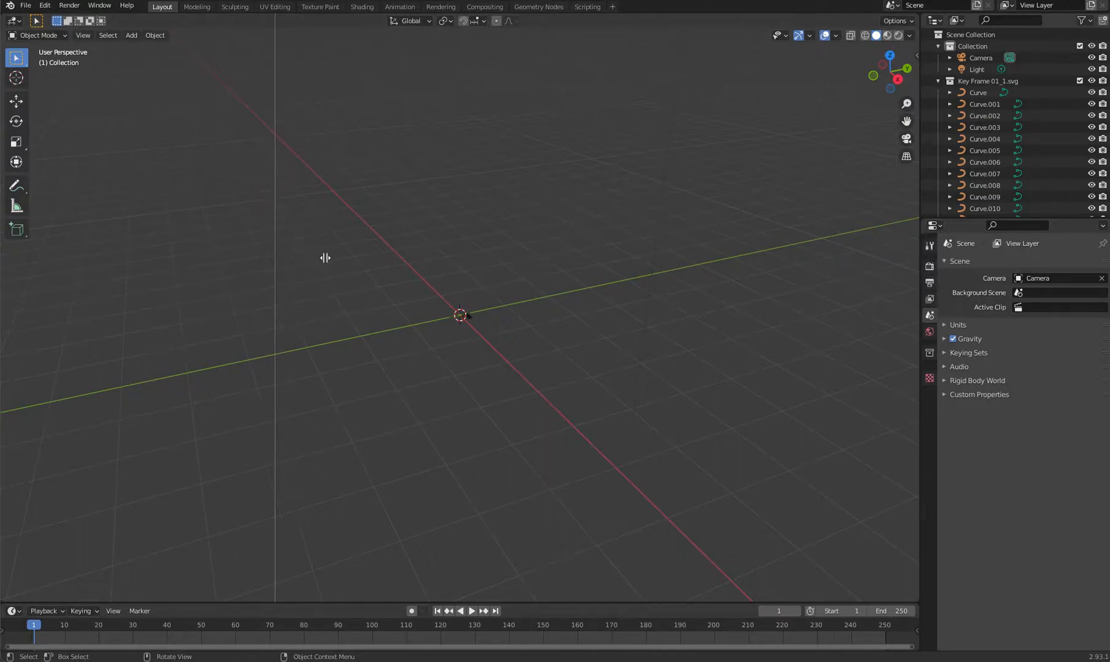
left_click(487, 271)
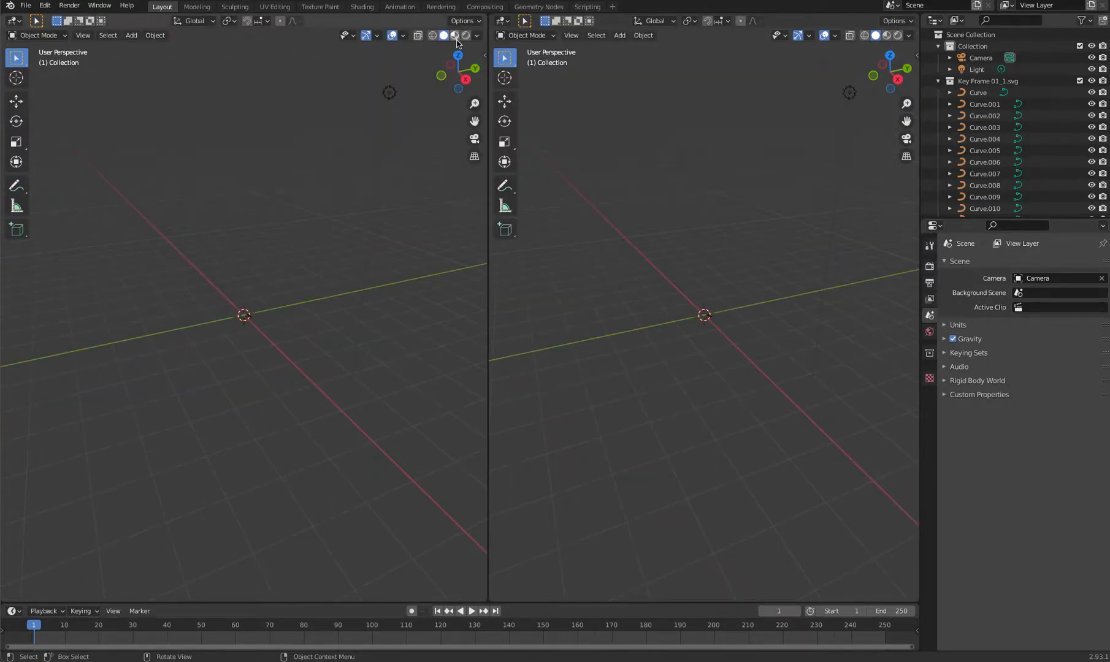
key("KP_0")
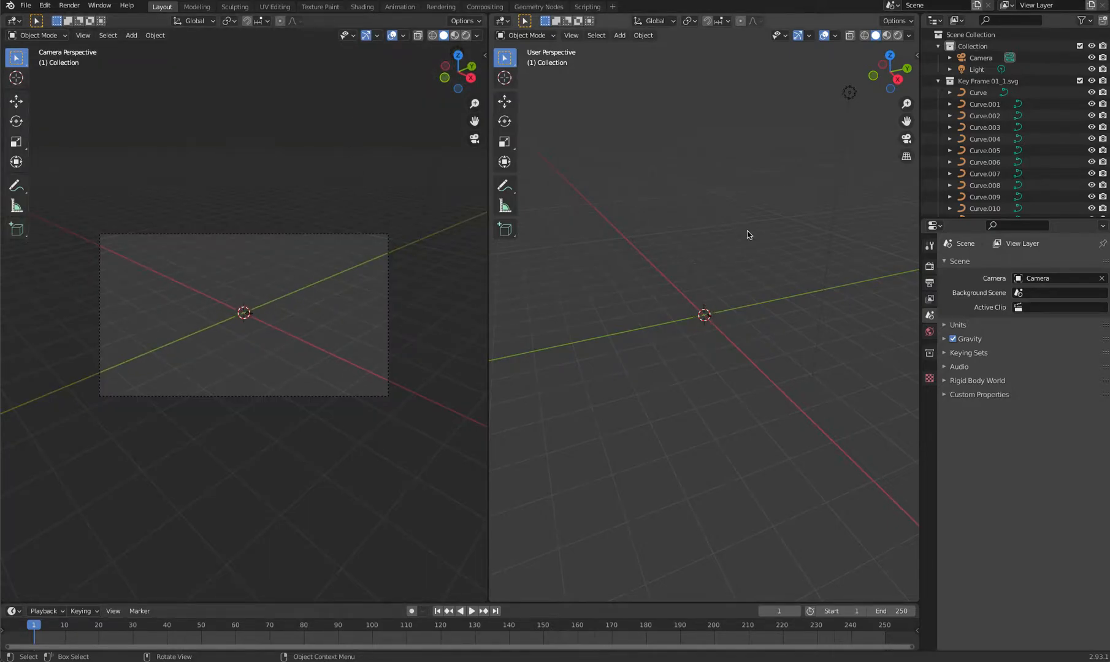
Step: Clear the camera's scale, location and rotation so it sits at the world origin
left_click(979, 57)
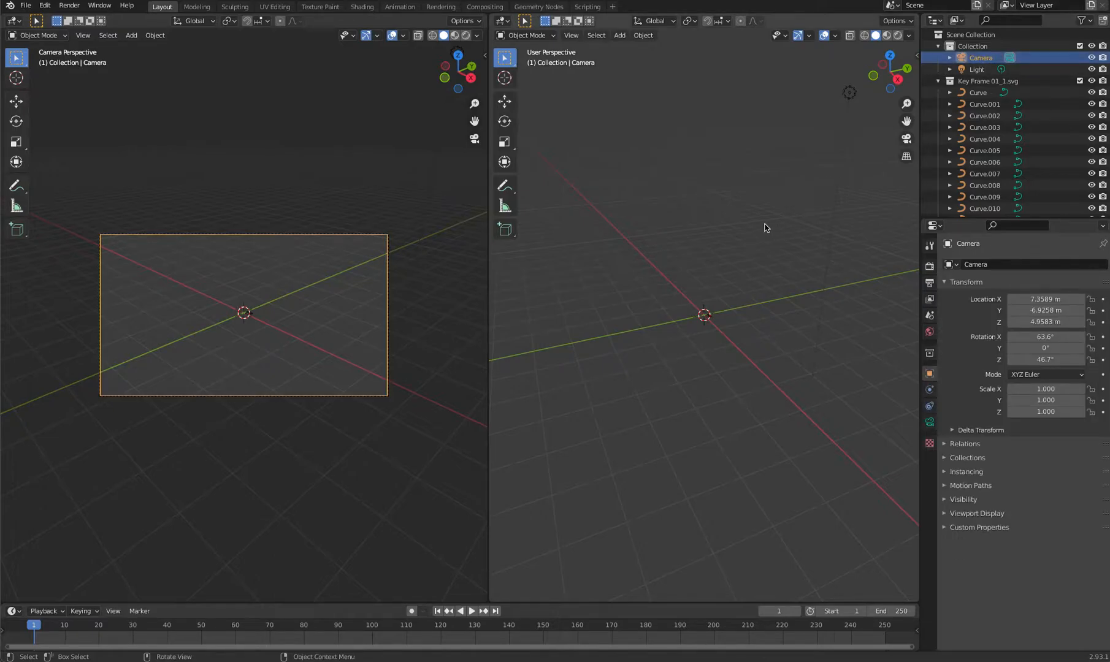
key("alt+s")
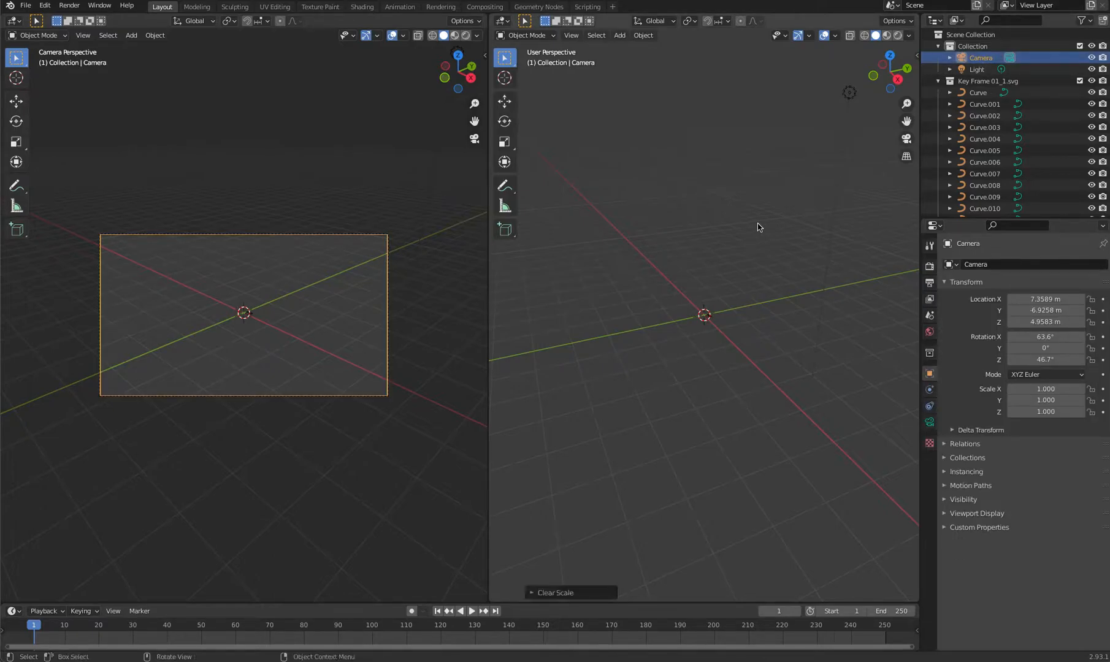
key("alt+g")
scroll(768, 224, "up", 8)
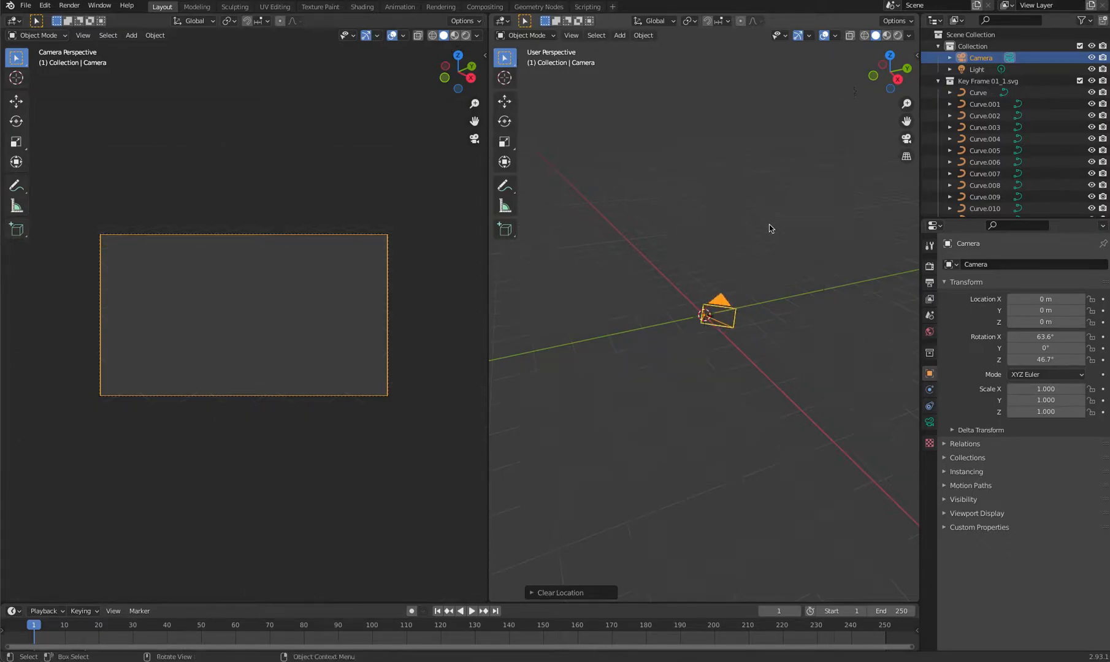
scroll(759, 222, "up", 2)
middle_click_drag(716, 276, 686, 273)
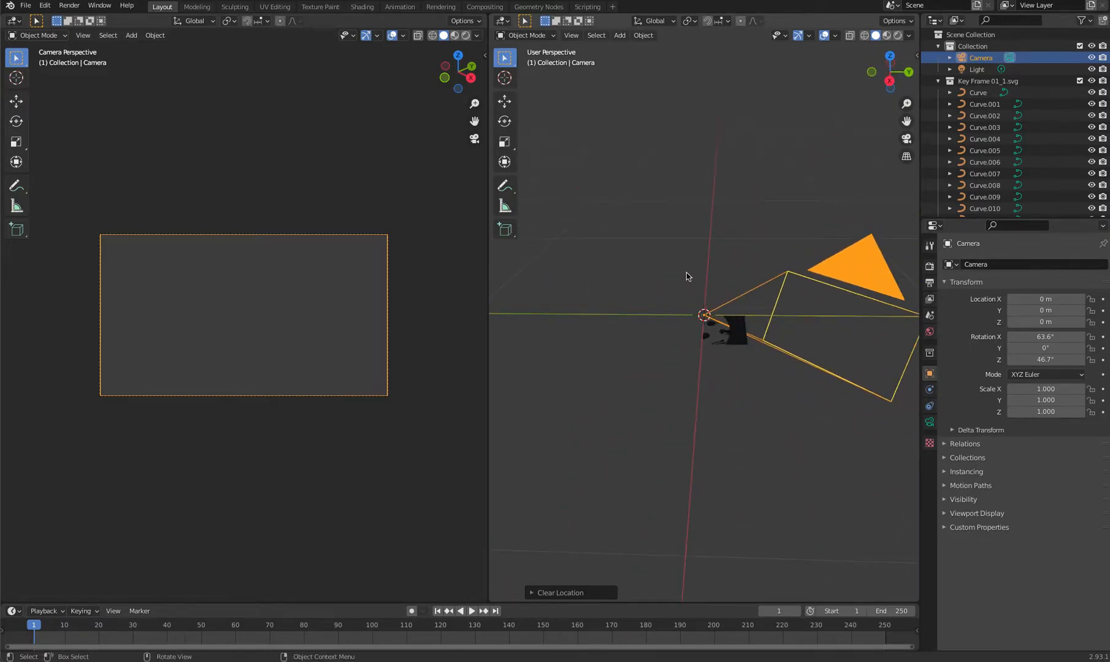
key("alt+r")
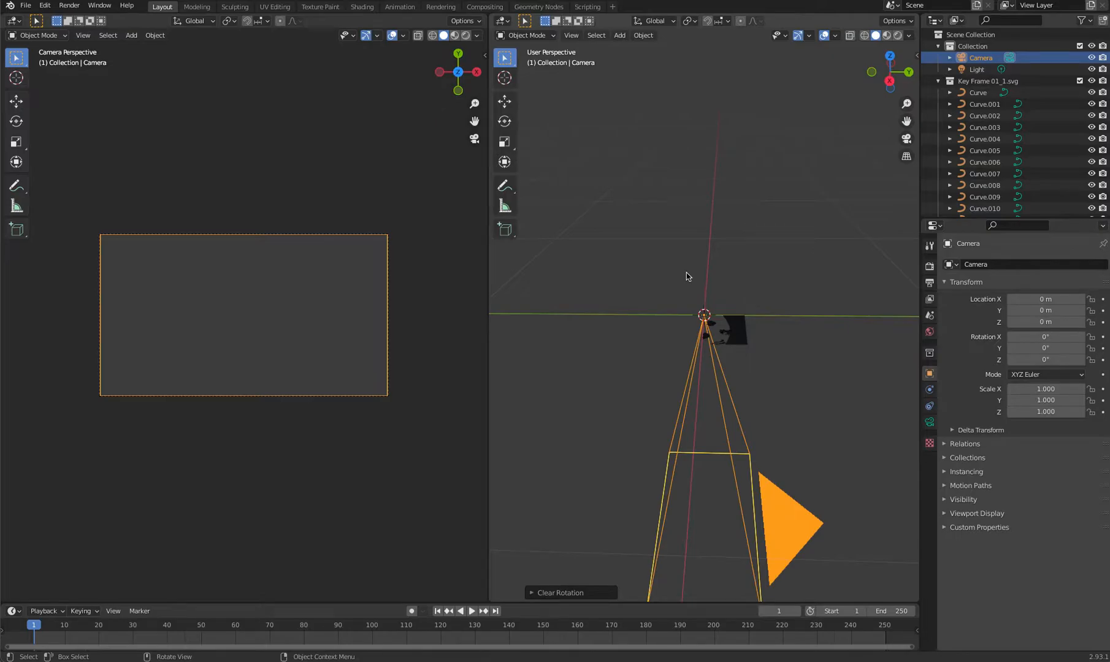
Step: Raise the camera about 1.2 m along the Z axis above the imported artwork
key("g")
key("z")
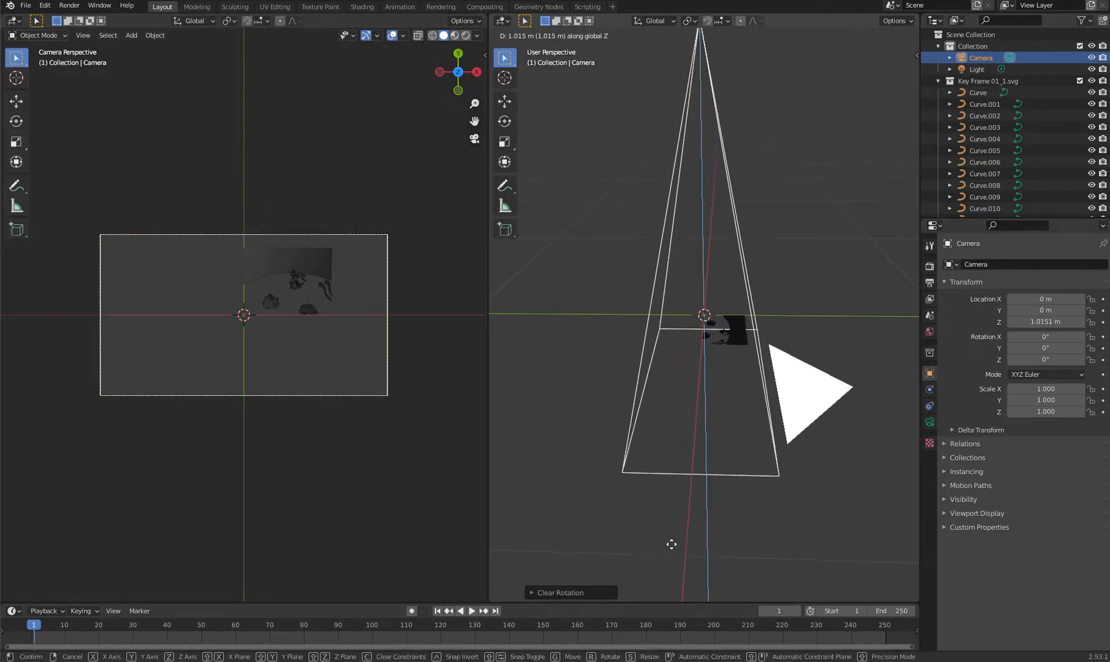
left_click(675, 464)
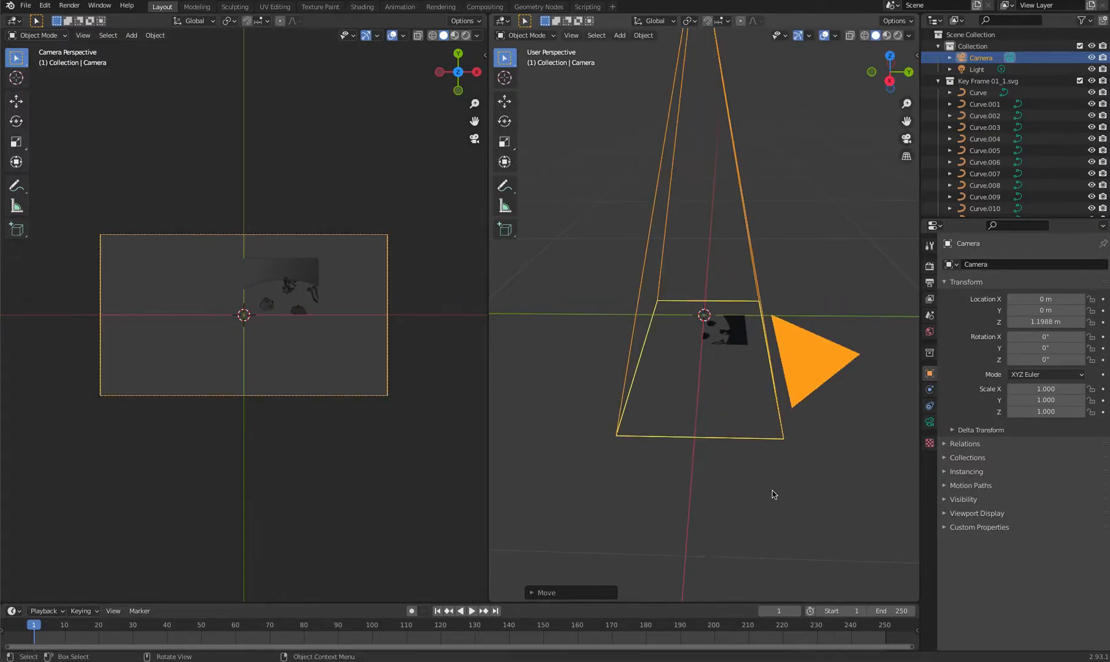
Step: Change the camera's lens type to Orthographic
left_click(929, 422)
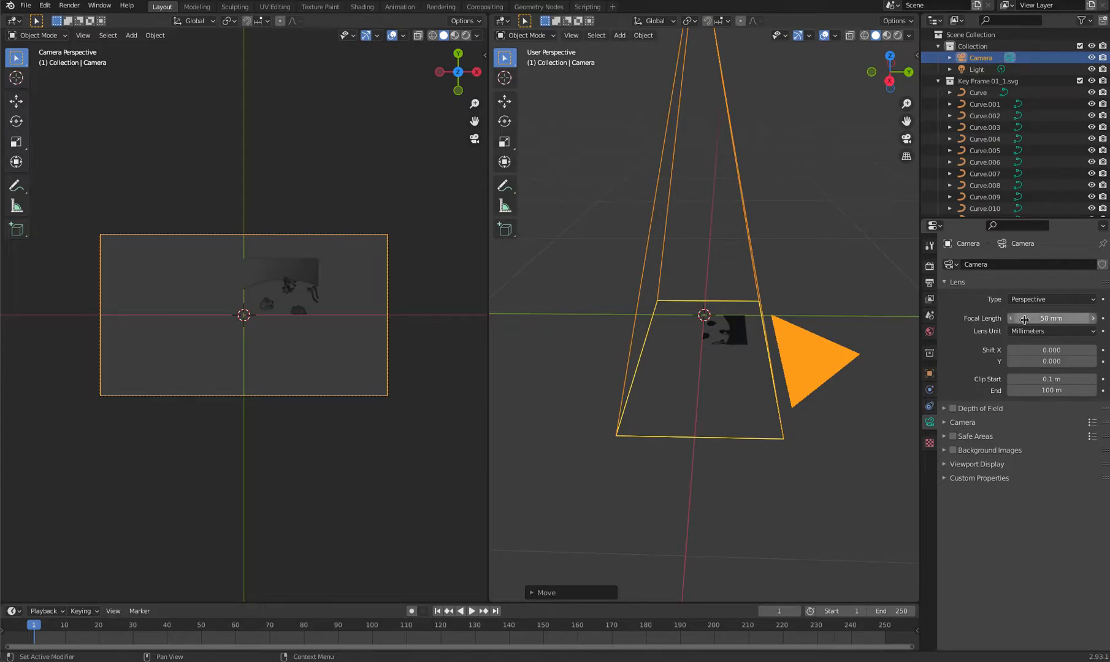
left_click(1077, 299)
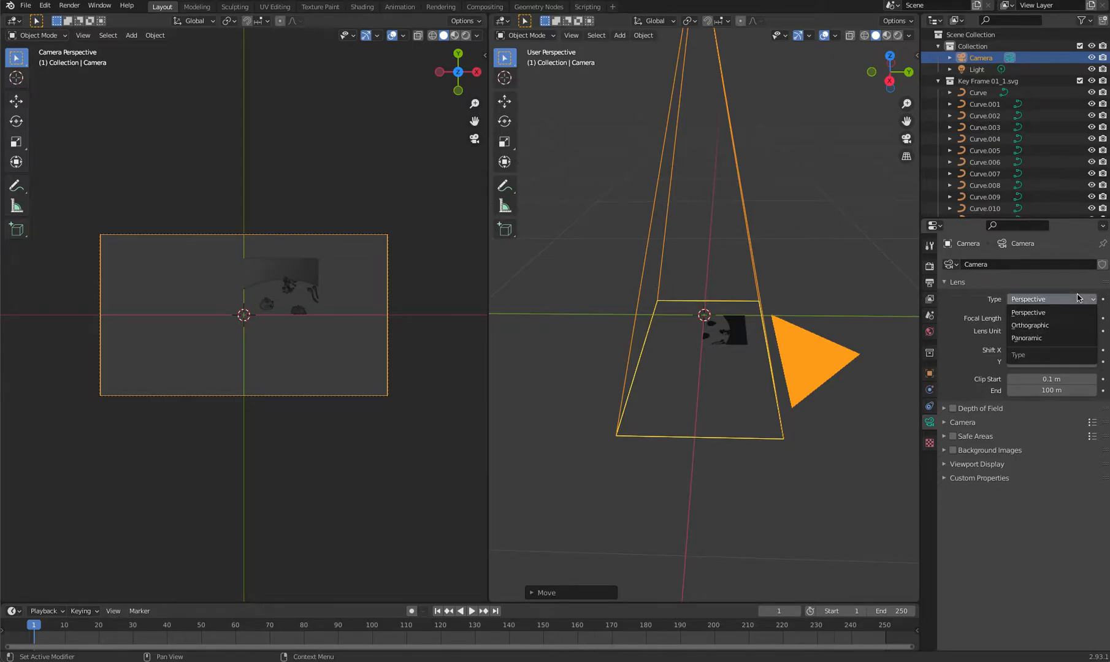
left_click(1049, 326)
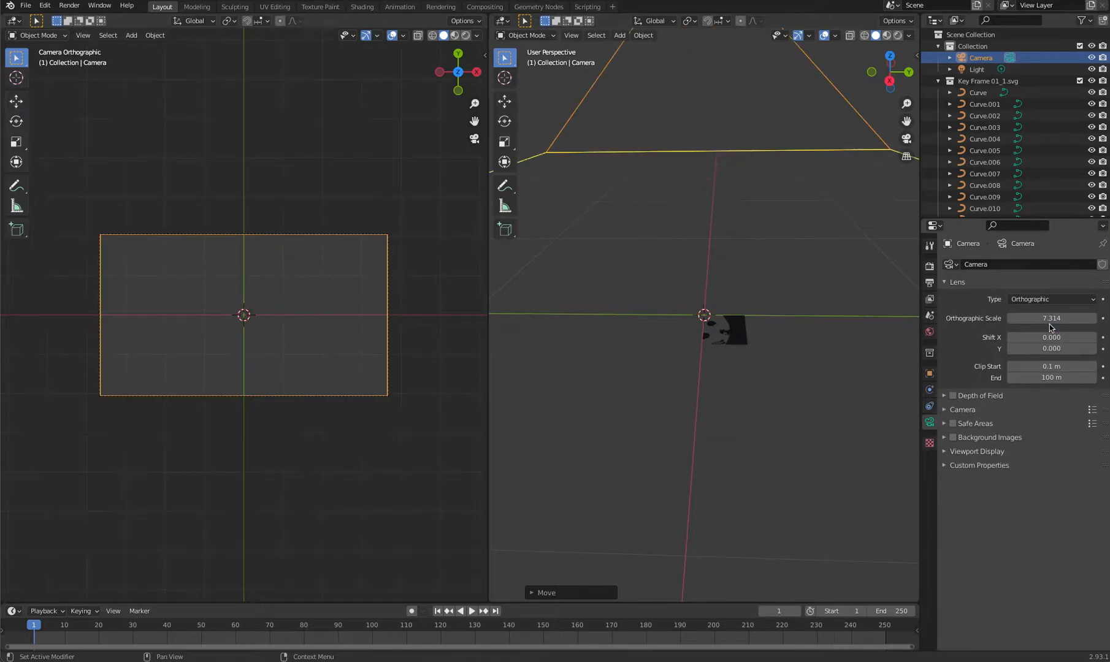
Step: Lower the camera along the Z axis by about 1.1 m, keeping it just above the artwork
scroll(782, 398, "down", 3)
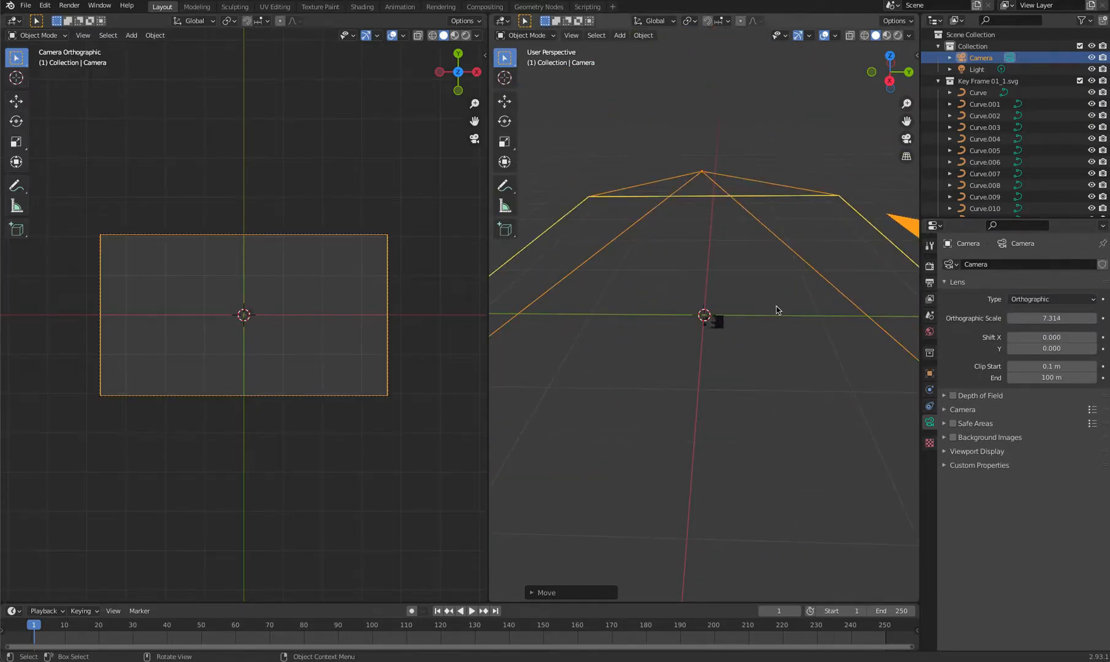
key("g")
key("z")
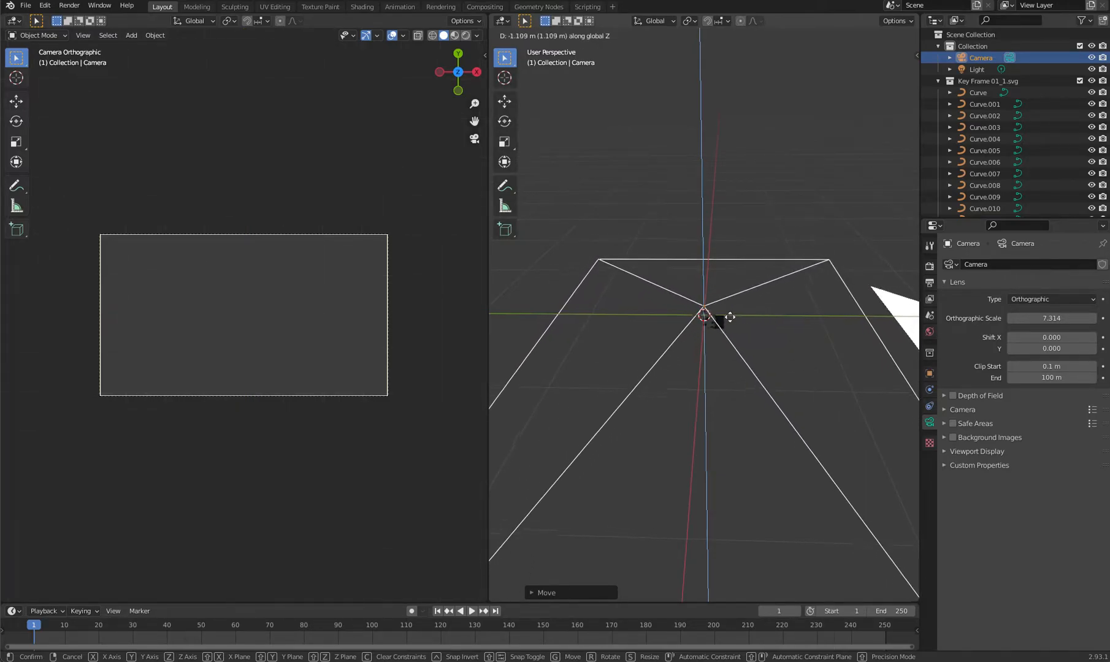
left_click(729, 315)
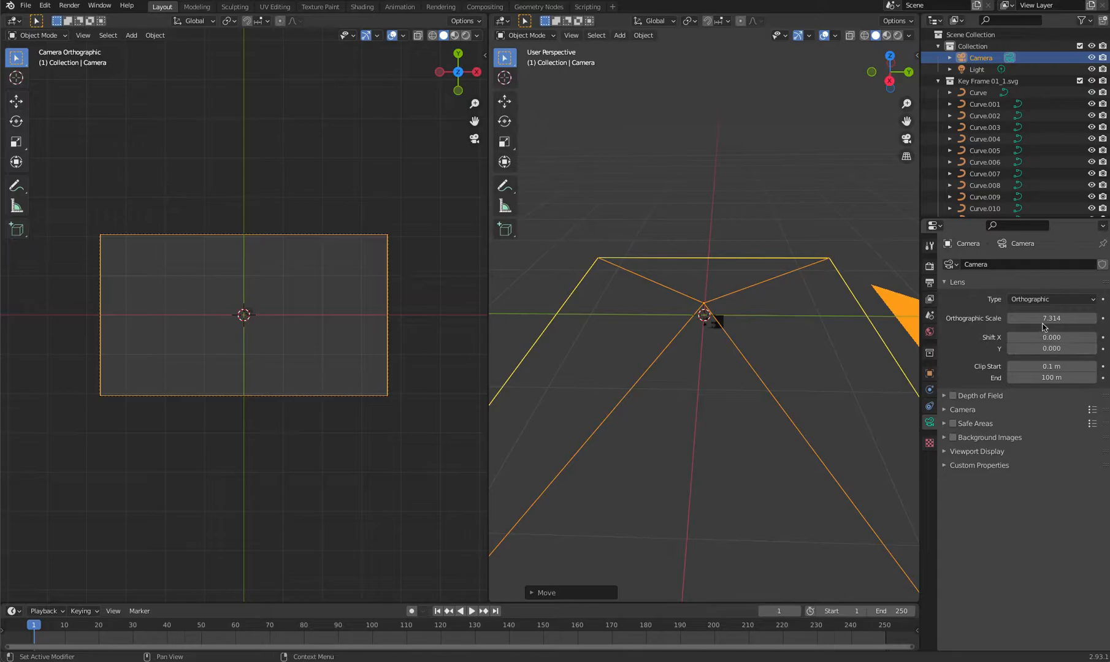
Step: Frame the artwork by setting the camera's orthographic scale to 0.324, Shift X to 0.340 and Shift Y to 0.260
left_click_drag(1052, 318, 1011, 318)
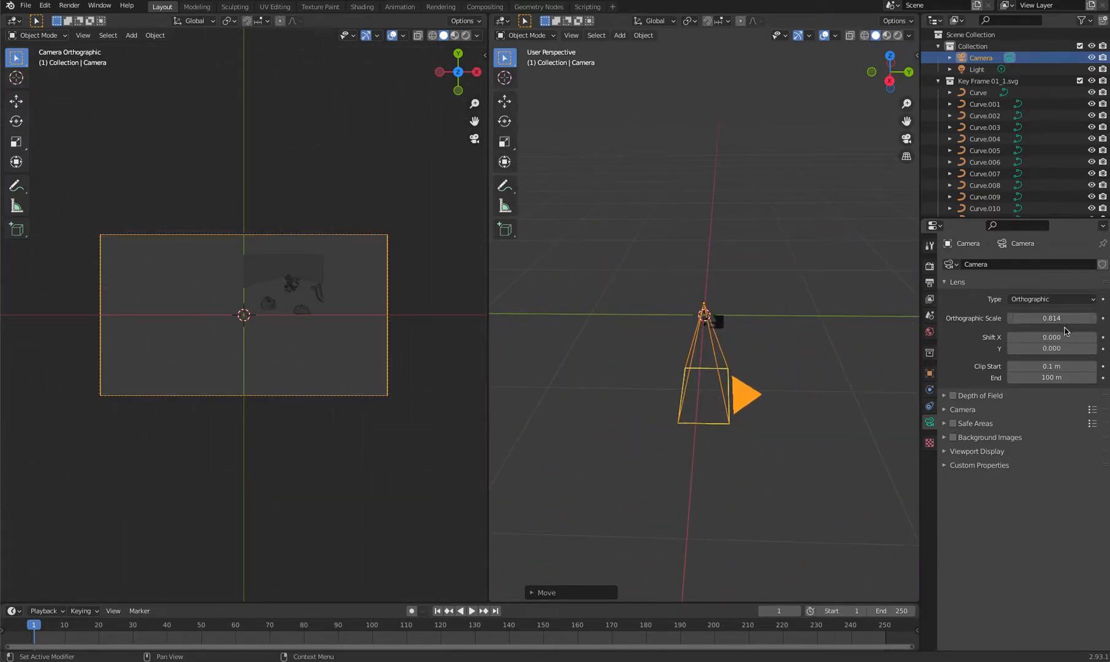
left_click_drag(1051, 348, 1023, 339)
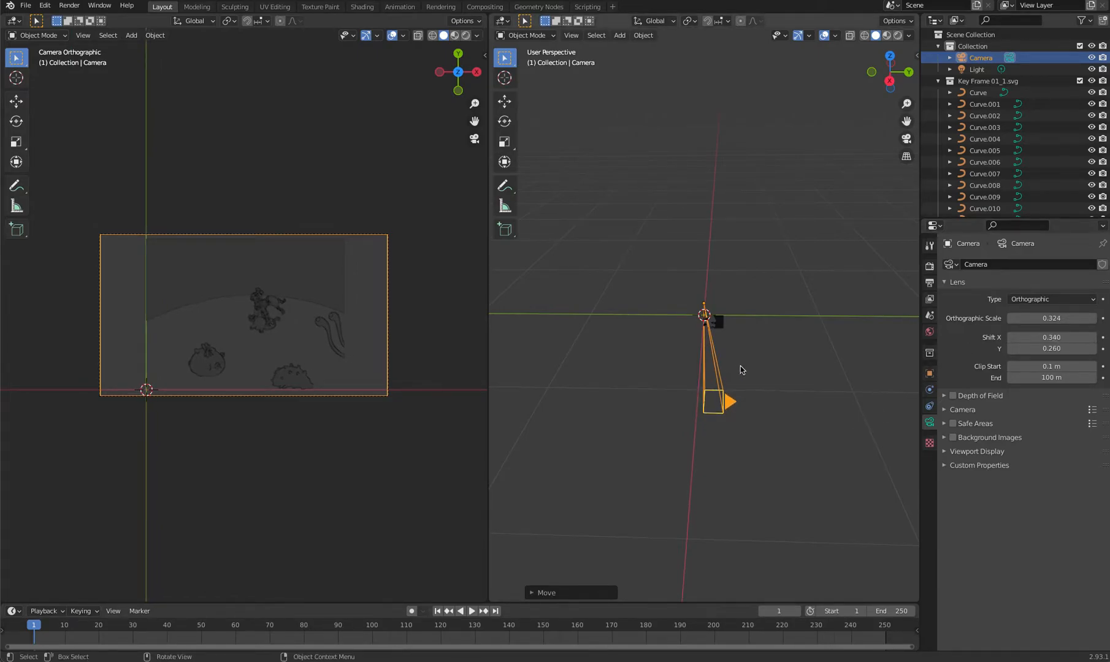
left_click(612, 403)
Step: Convert the curves of the two long tentacles, the spiky mound and the round tufted shape to Grease Pencil
scroll(706, 377, "up", 4)
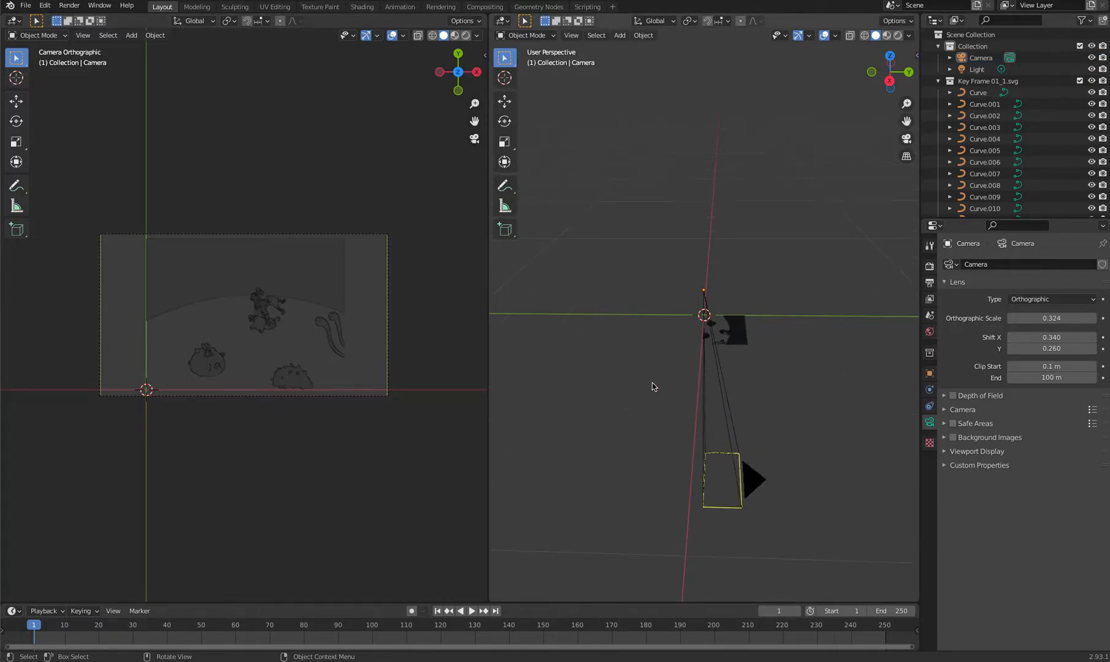
key("KP_7")
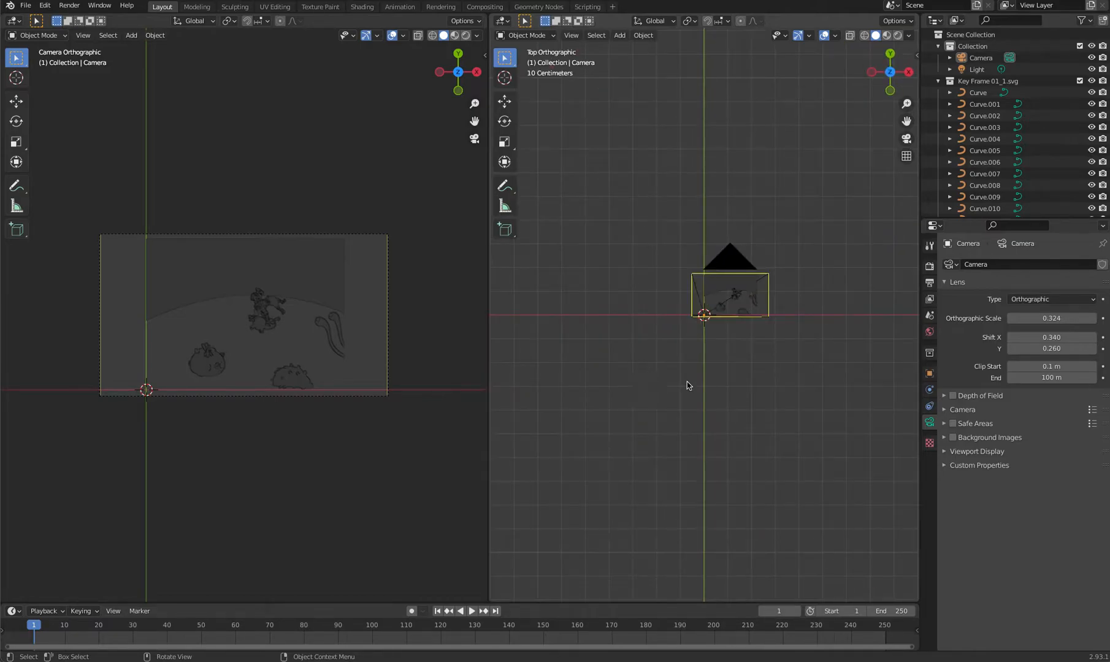
scroll(711, 373, "up", 6)
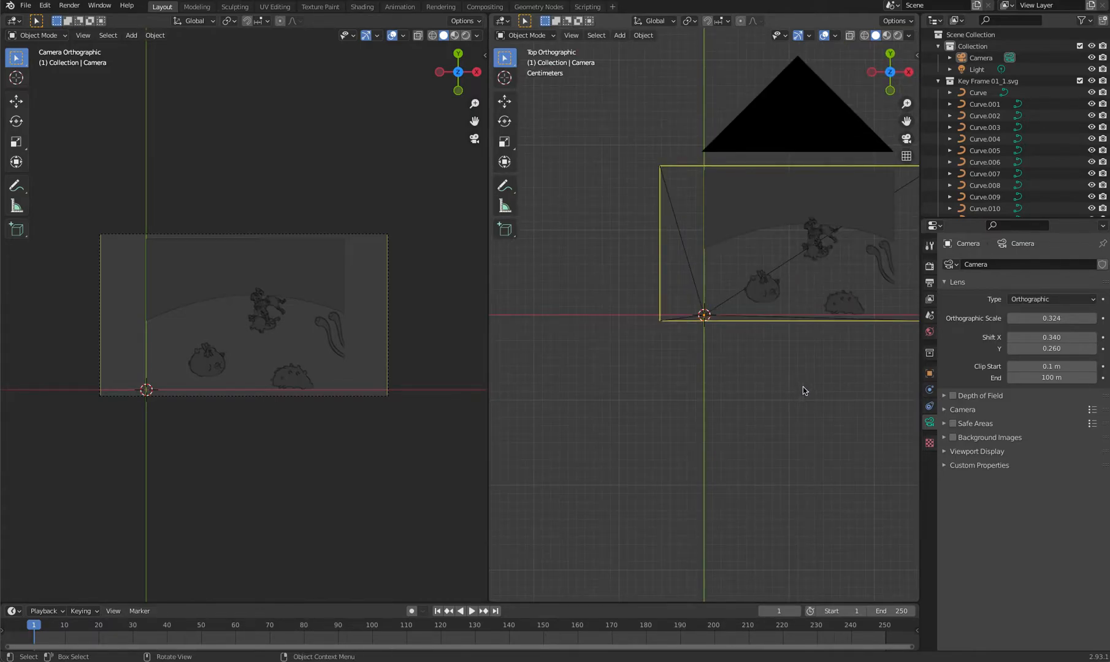
scroll(667, 436, "up", 4)
scroll(676, 458, "up", 2)
scroll(686, 444, "down", 3)
scroll(686, 435, "up", 3)
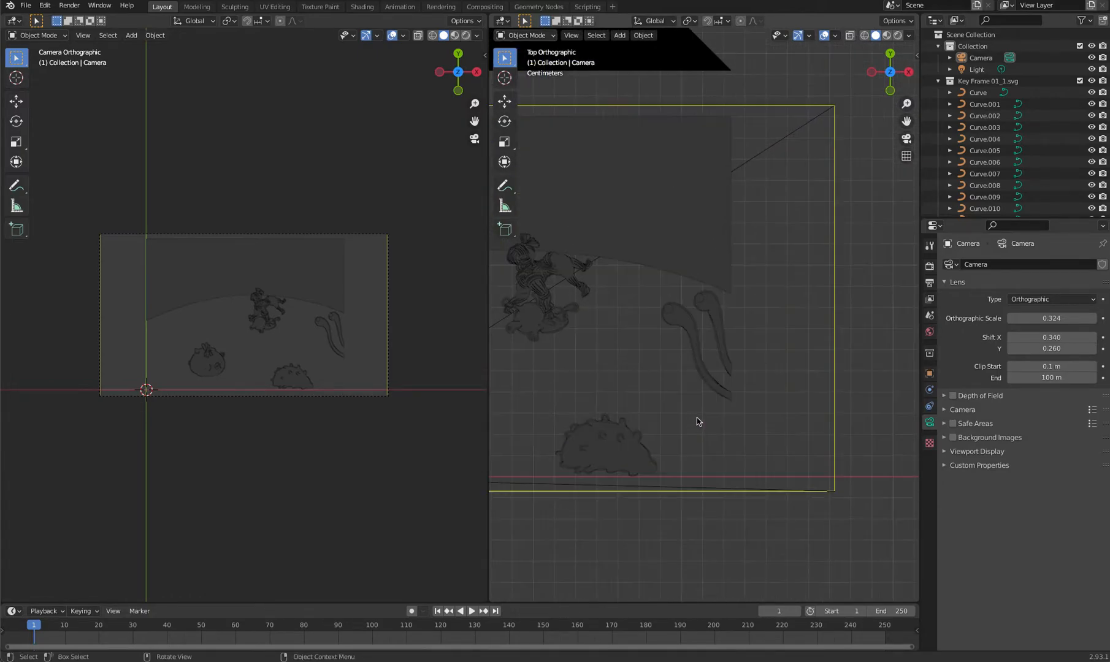
left_click(686, 323)
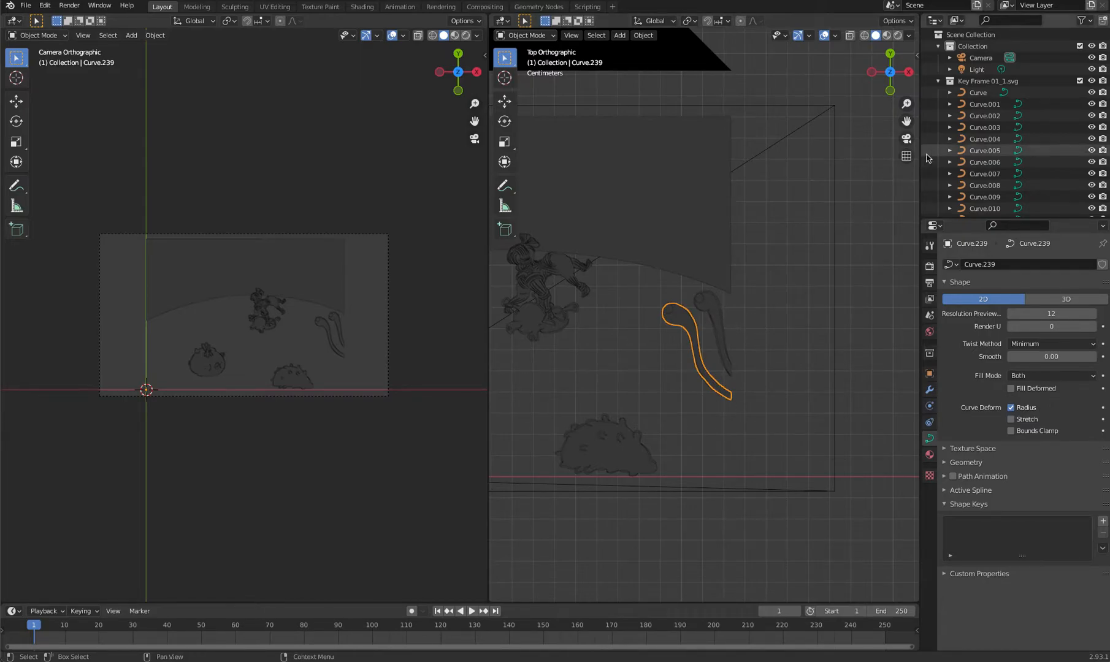
left_click(712, 307, "shift")
left_click(632, 461, "shift")
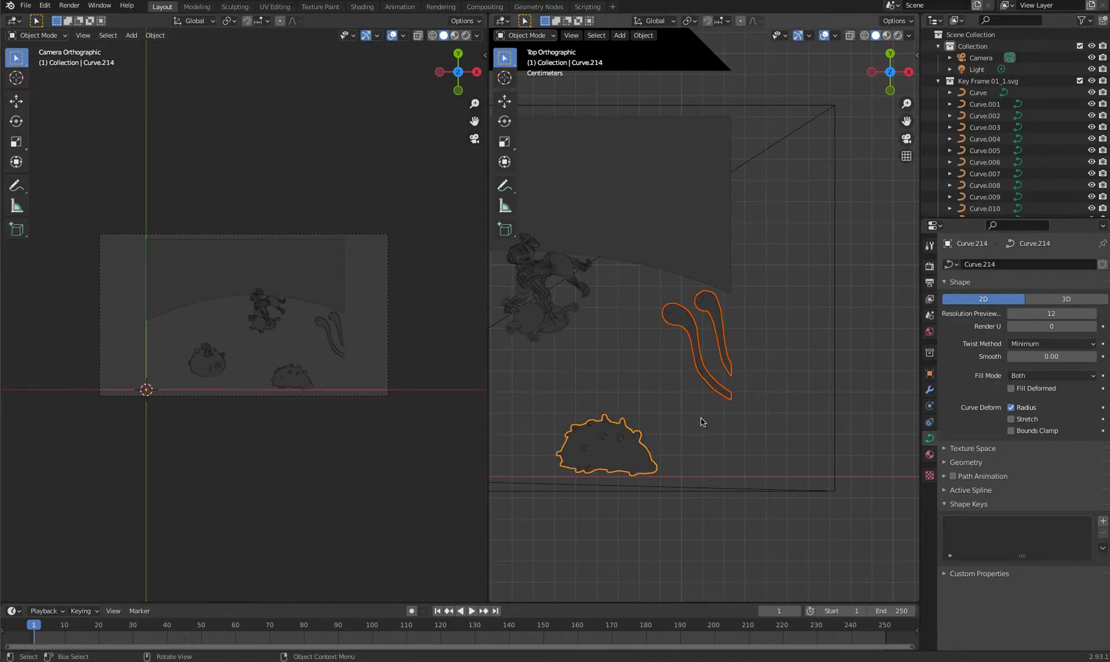
middle_click_drag(689, 417, 868, 412, "shift")
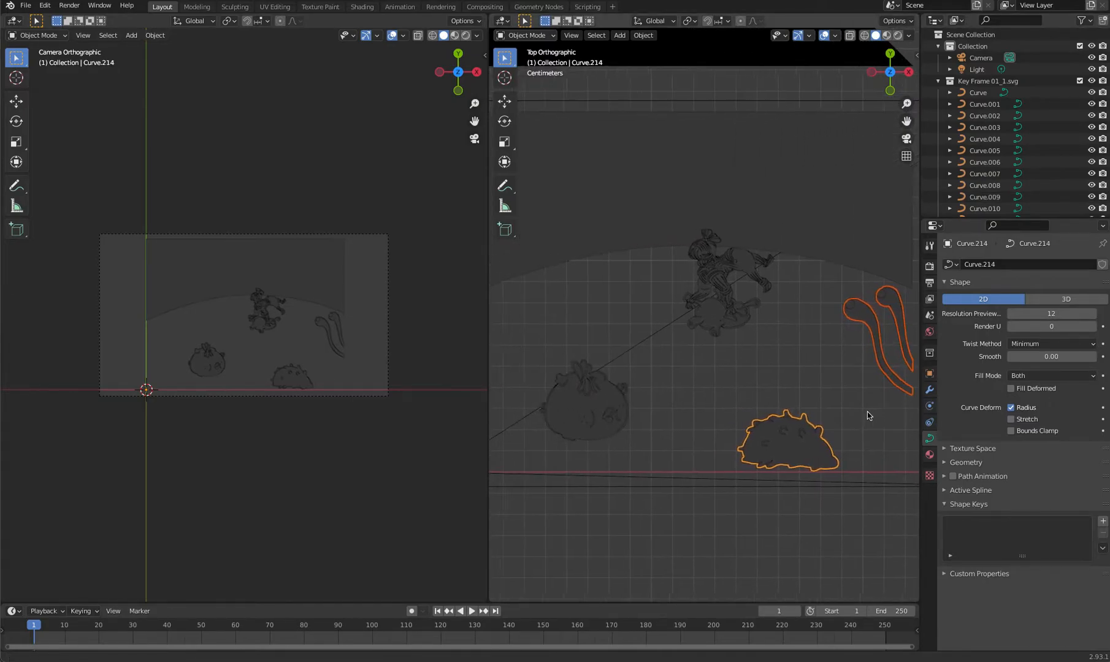
left_click(570, 394, "shift")
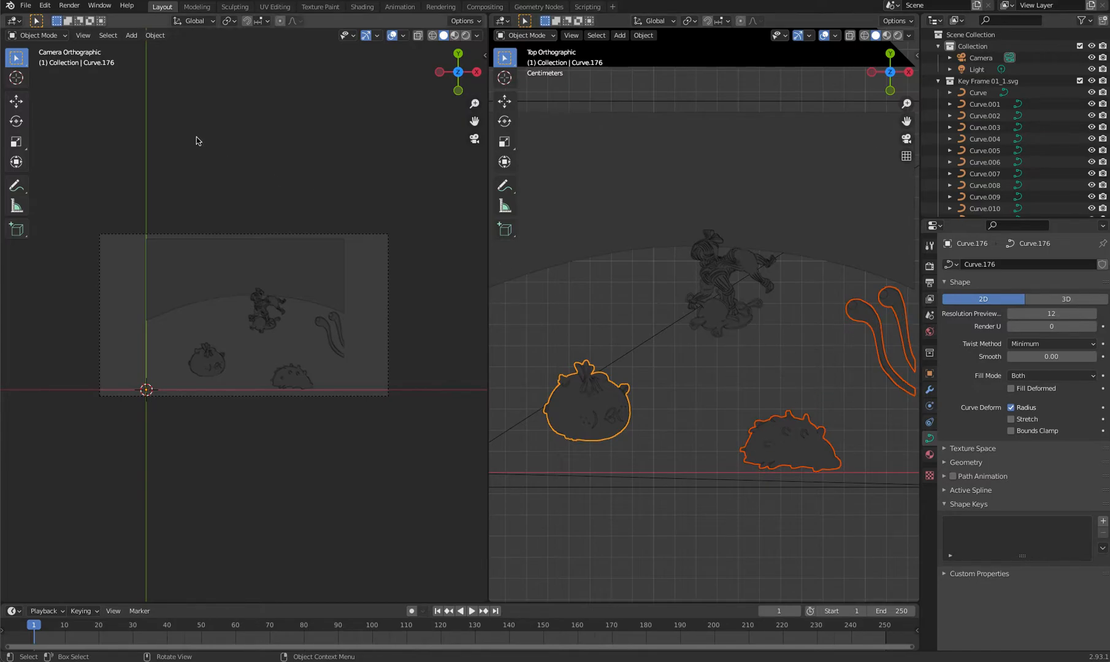
left_click(157, 35)
mouse_move(214, 341)
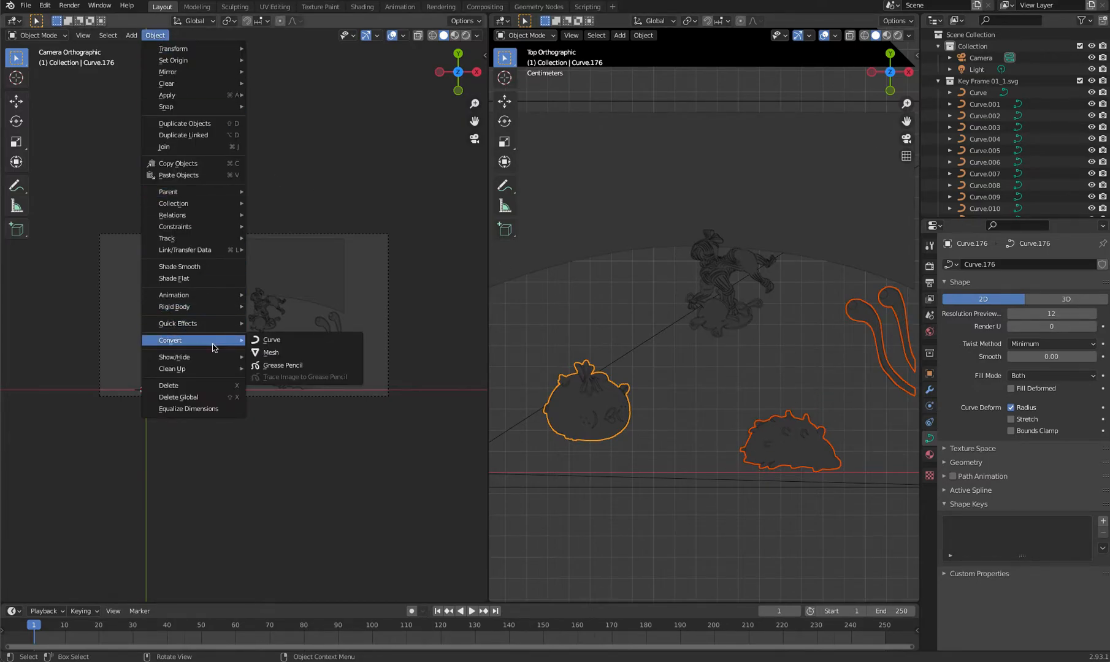
left_click(288, 366)
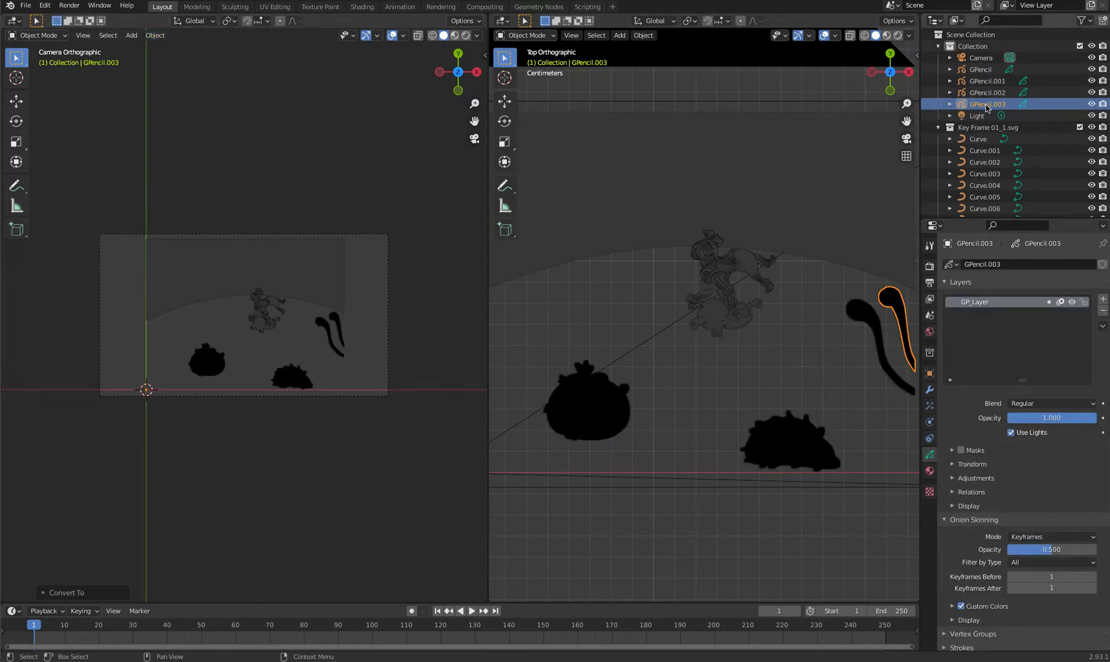
left_click(791, 400)
left_click(888, 299)
left_click(870, 316, "shift")
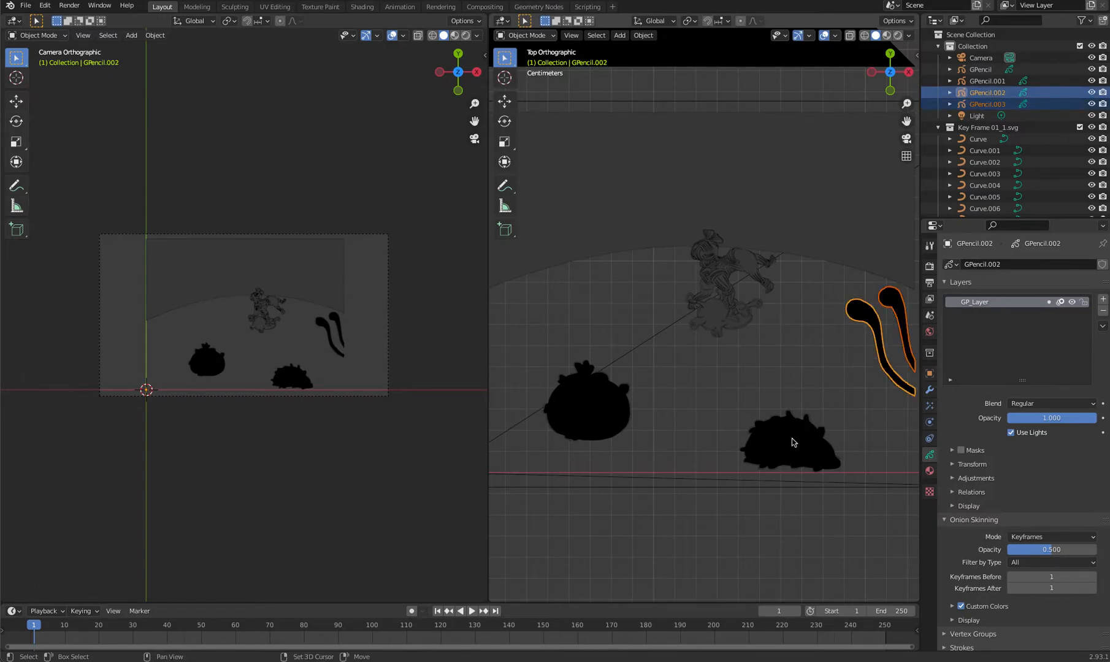
left_click(804, 433, "shift")
left_click(582, 388, "shift")
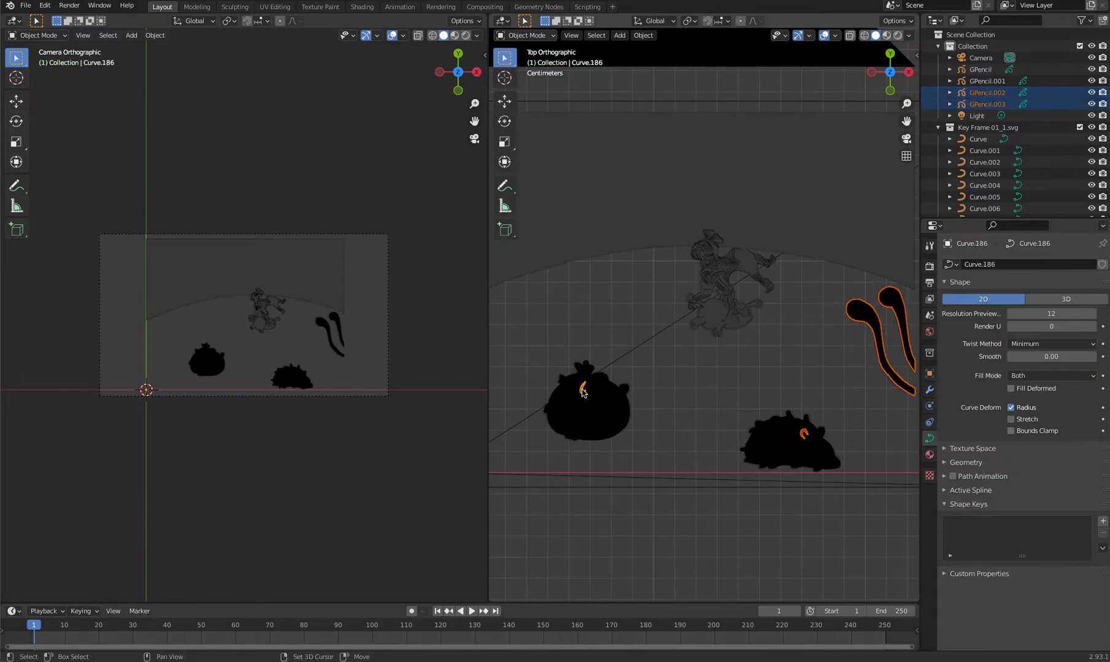
left_click(855, 331)
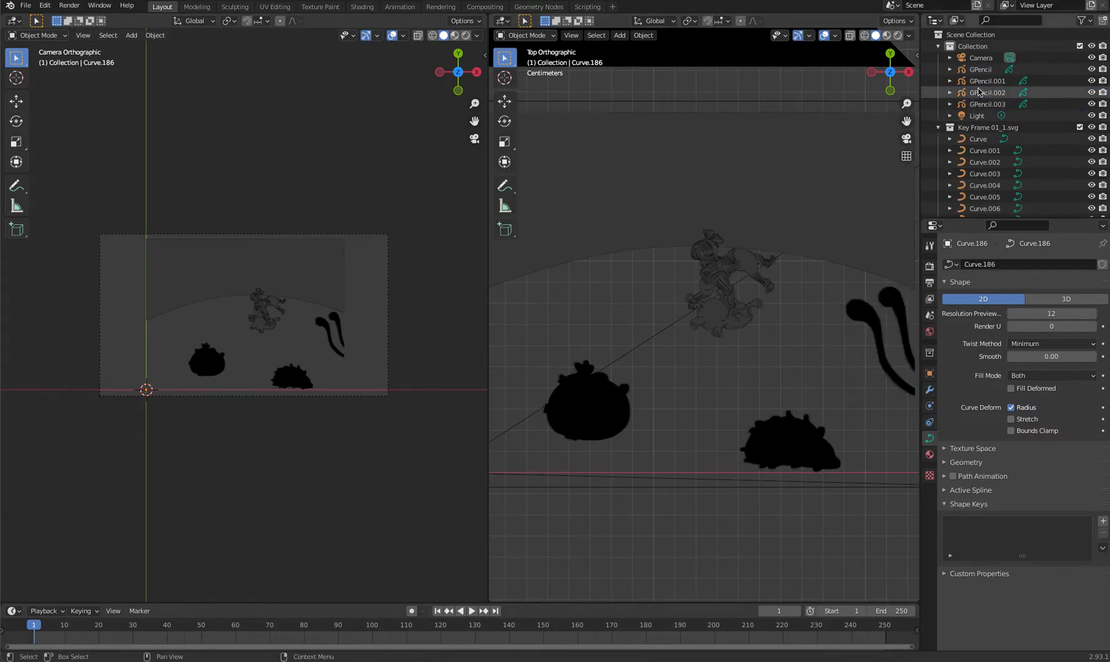
Step: Set the fill base color of the round tufted shape's Grease Pencil material to white
left_click(981, 70)
left_click(929, 471)
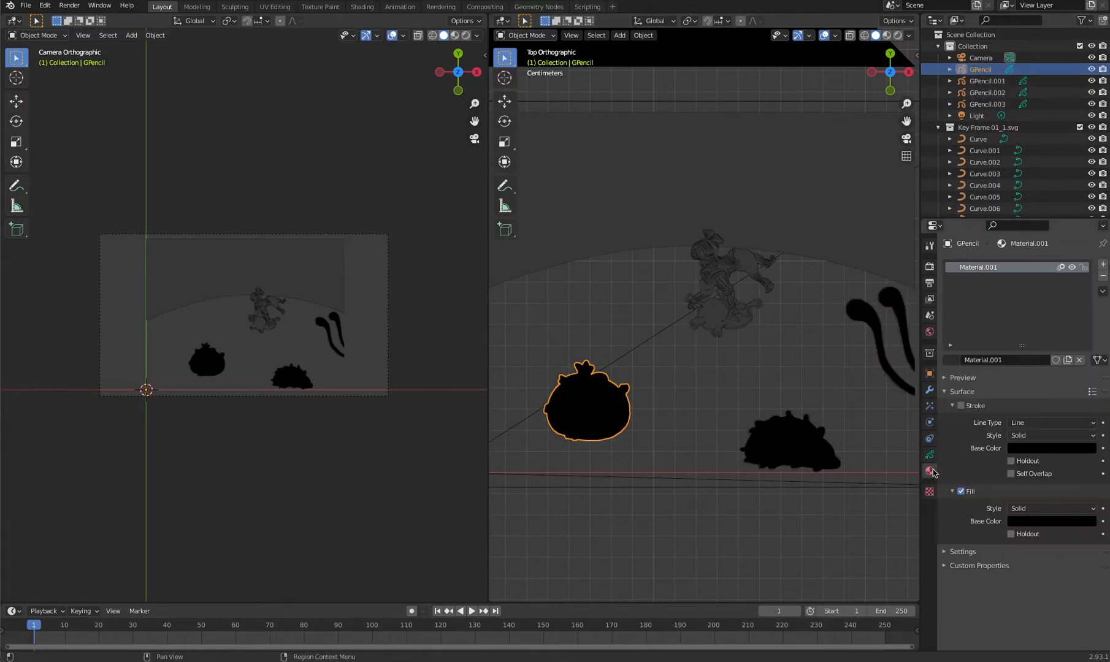
left_click(1028, 522)
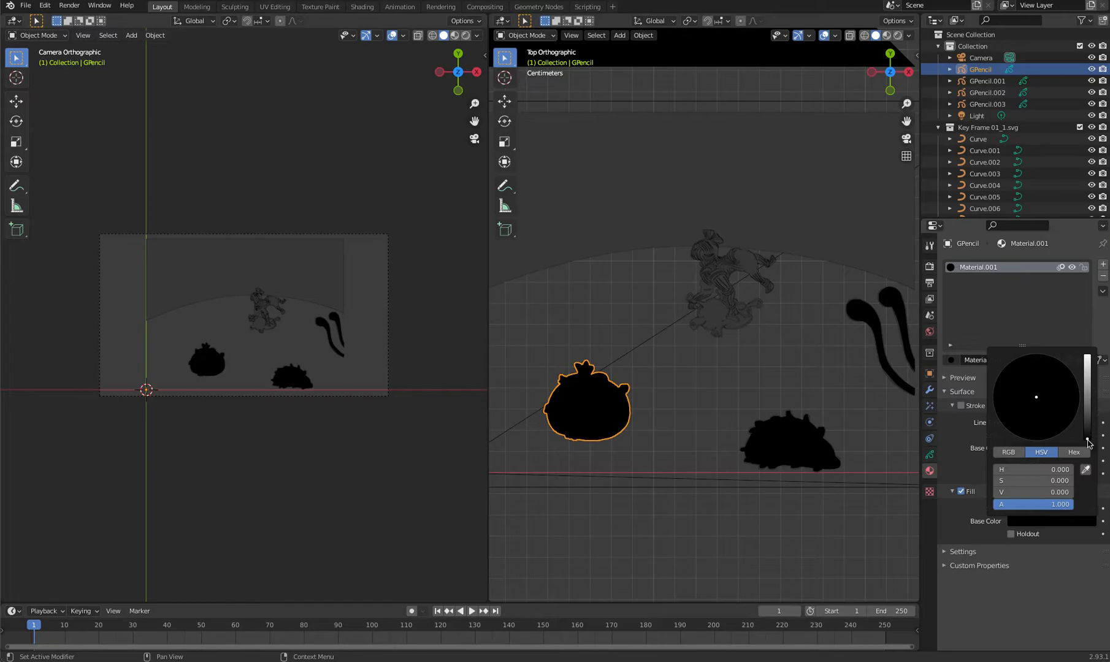
left_click_drag(1087, 438, 1087, 356)
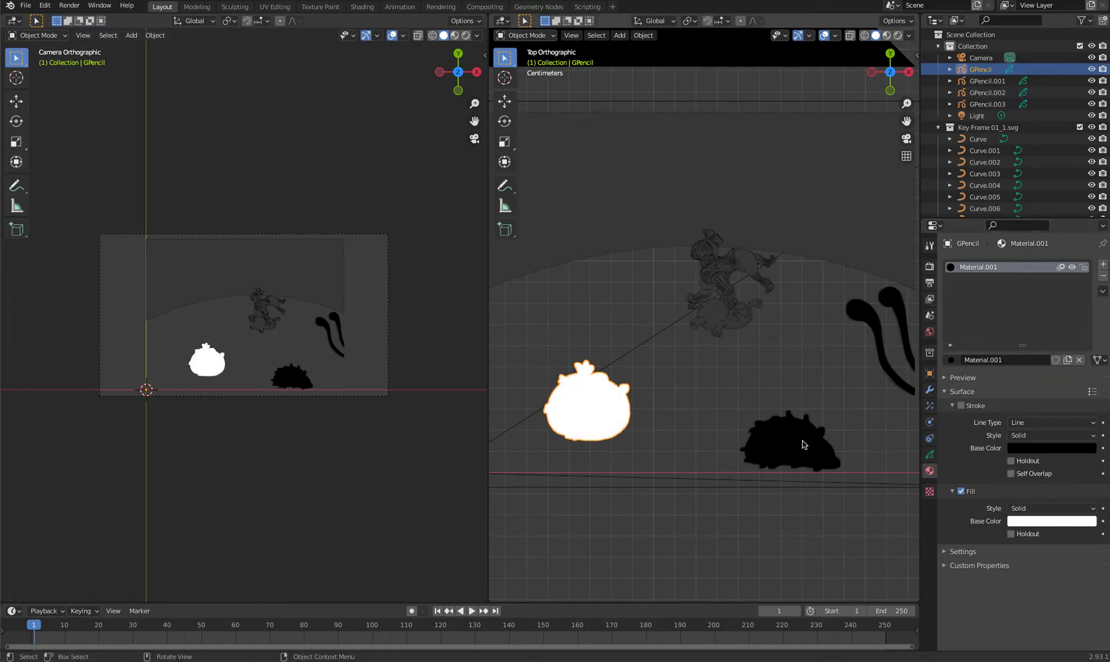
Step: Assign the existing white Material.001 to the spiky mound's Grease Pencil object
left_click(802, 440)
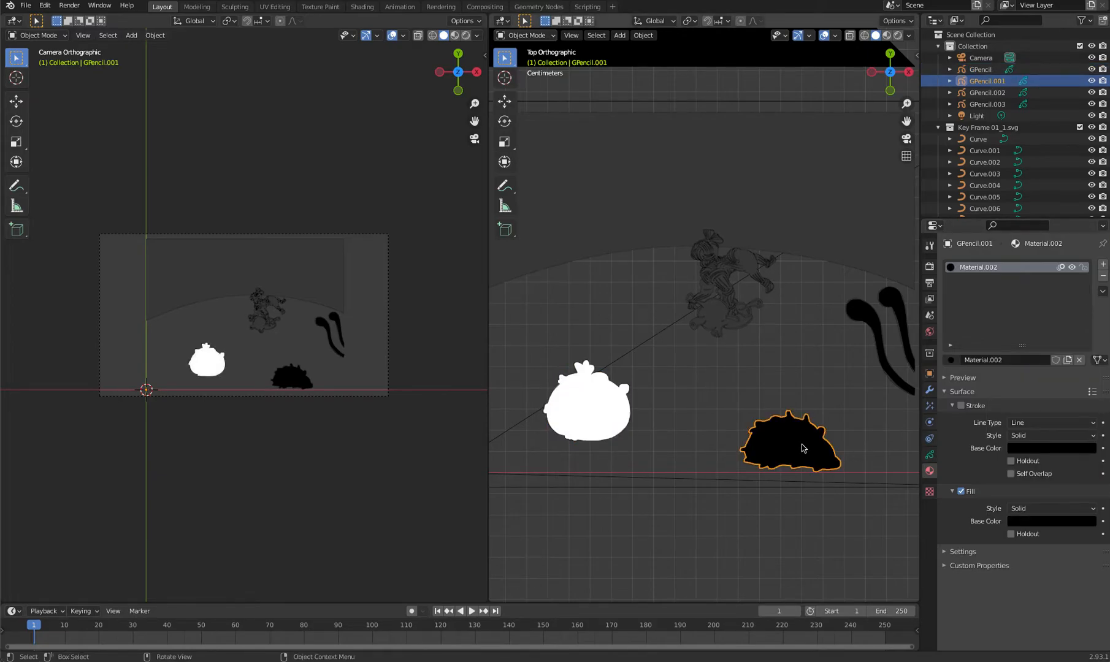
left_click(1036, 522)
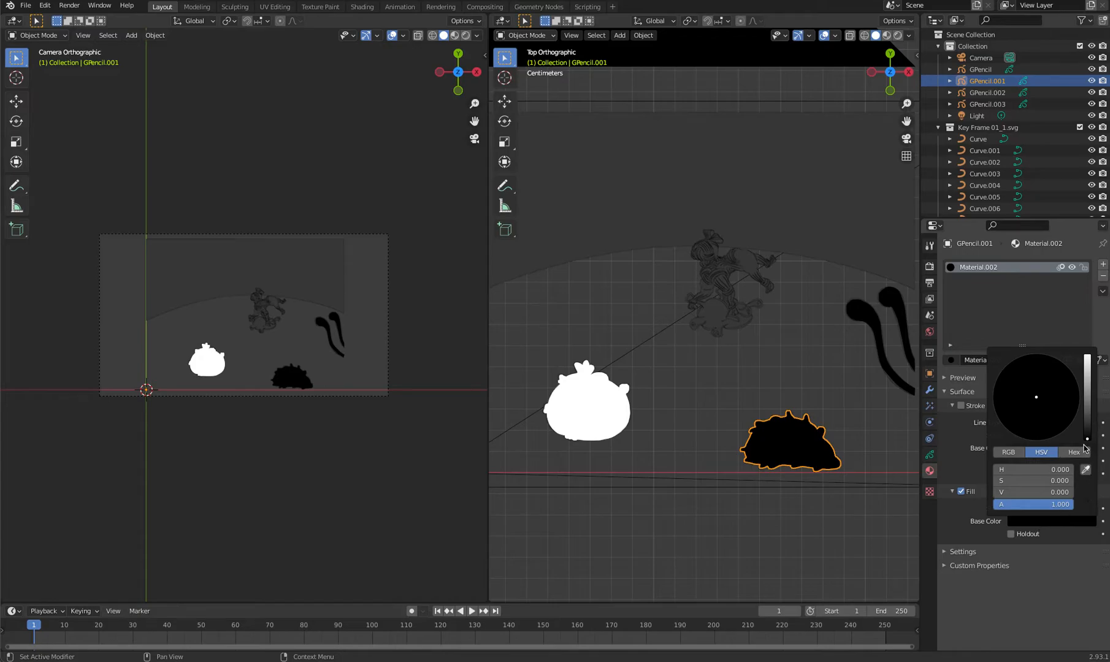
left_click(951, 360)
left_click(979, 388)
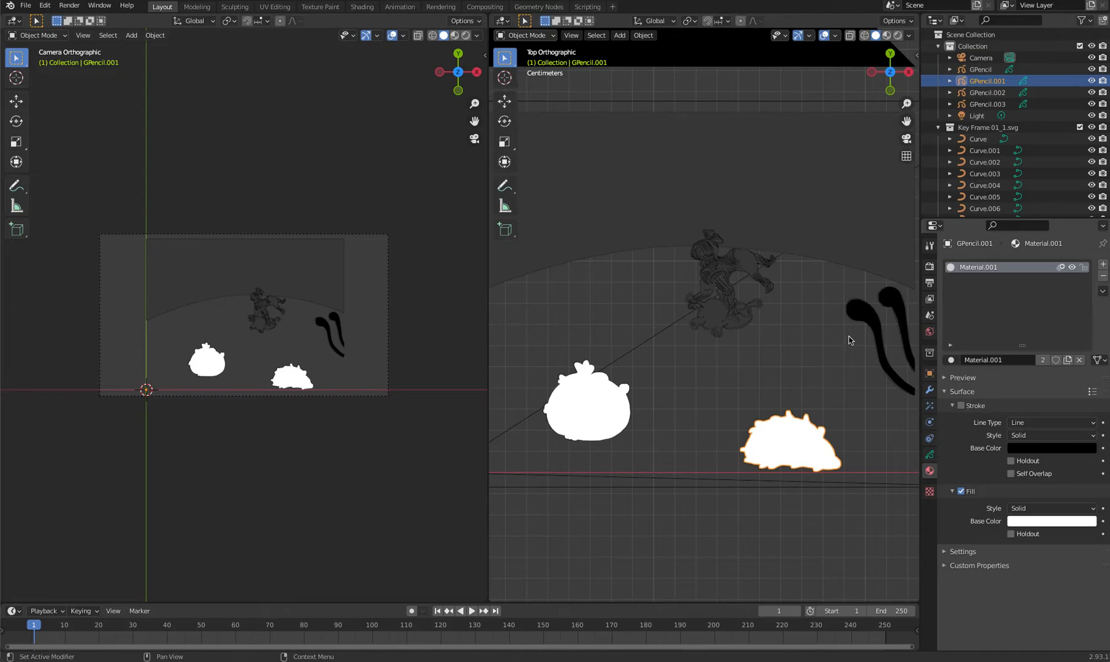
Step: Assign Material.001 to the Grease Pencil objects of both long tentacles
left_click(858, 313)
left_click(951, 359)
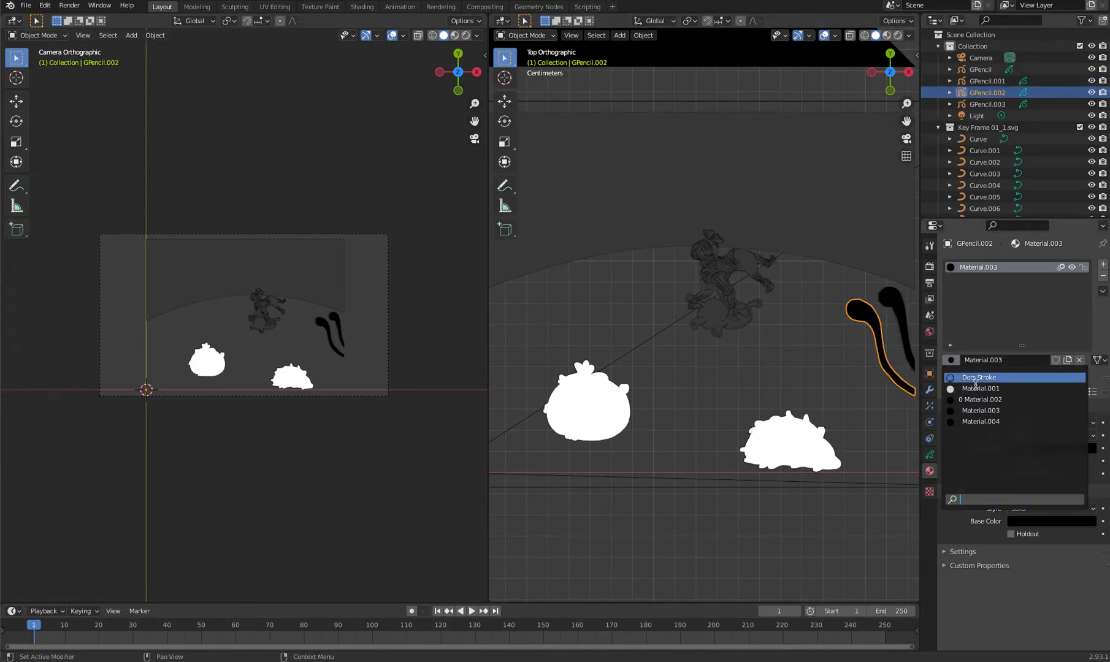
left_click(980, 388)
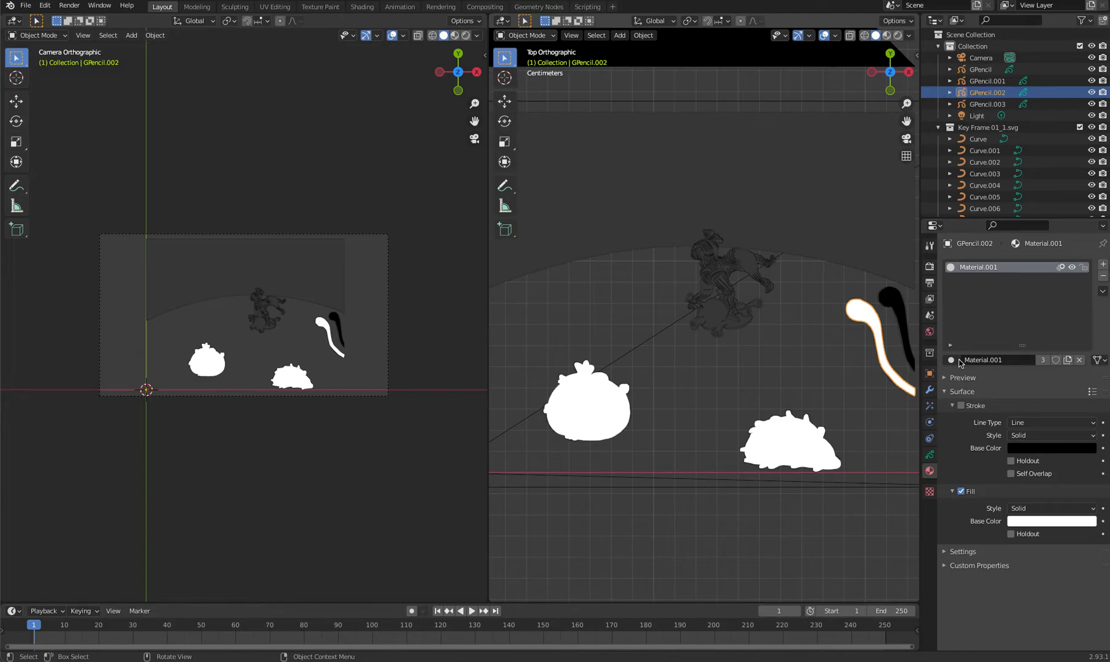
left_click(893, 302)
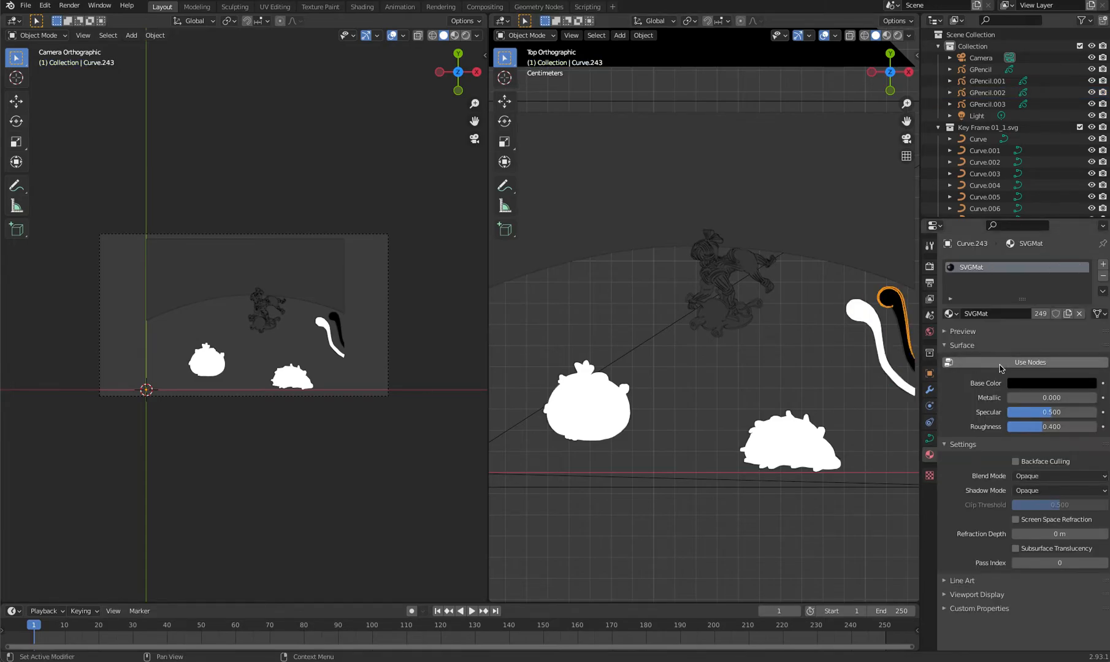
left_click(949, 313)
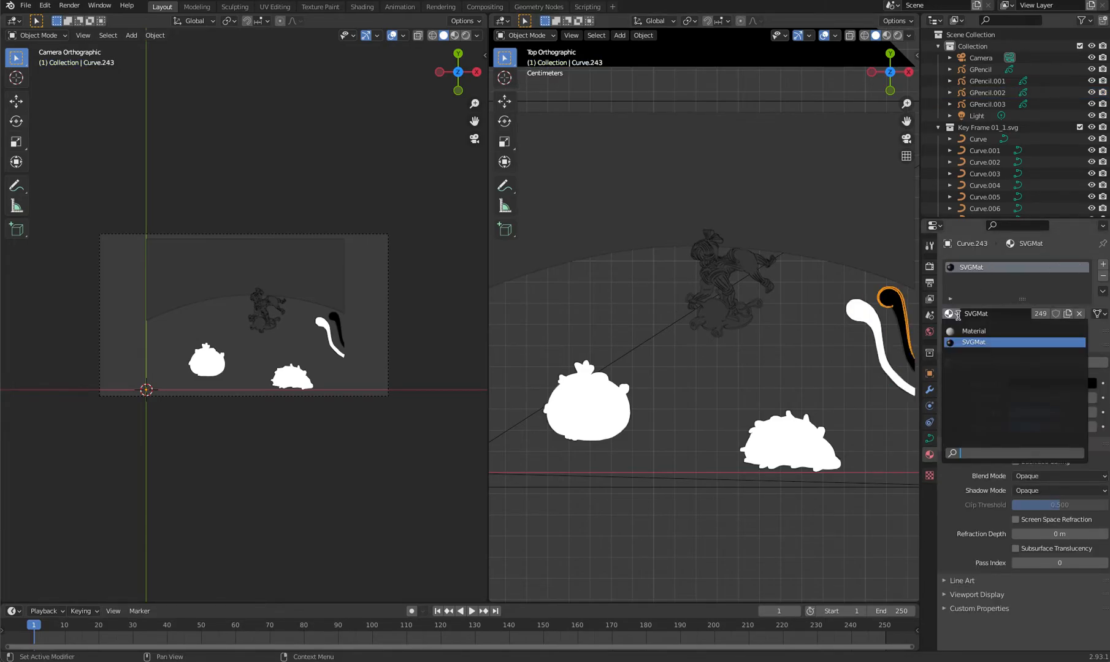
left_click(897, 302)
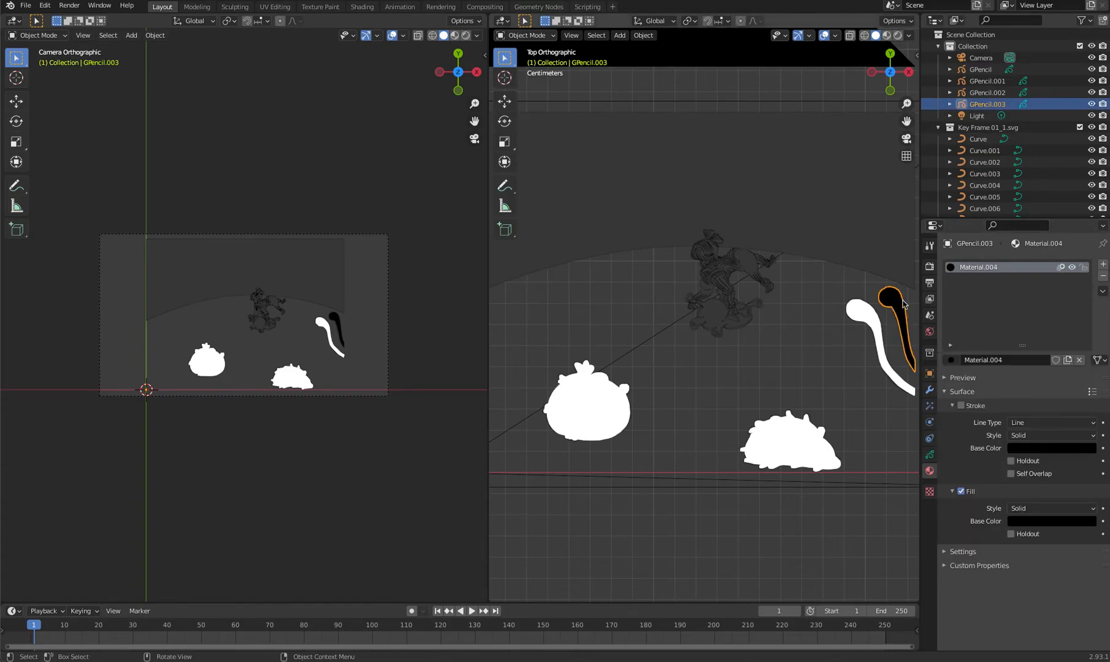
left_click(958, 360)
left_click(987, 390)
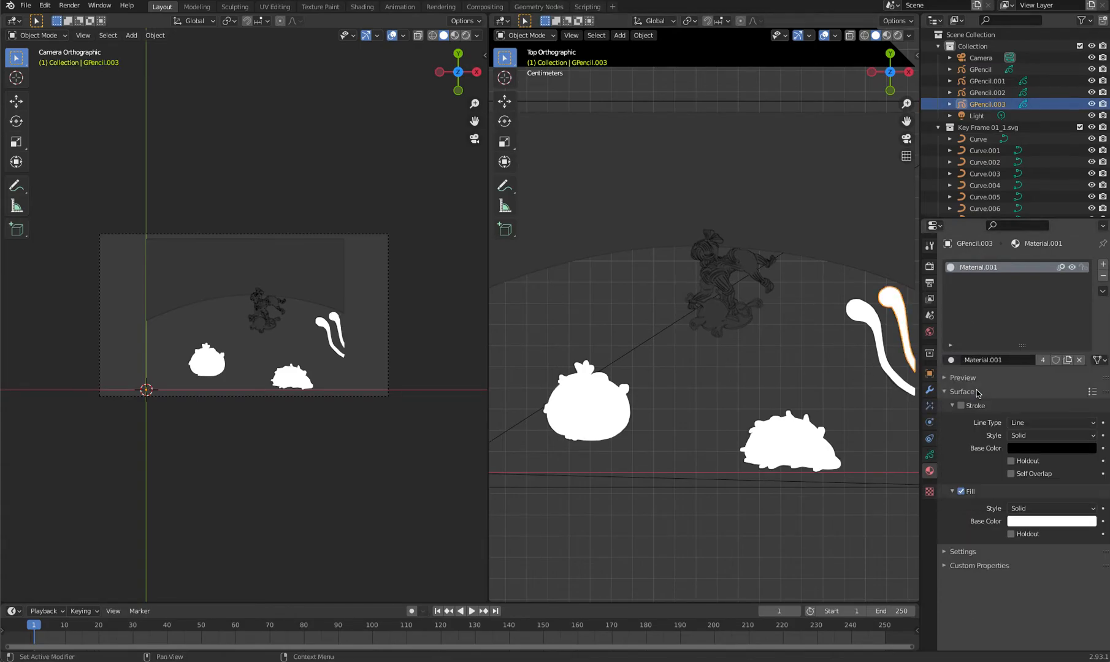
Step: Select all four white Grease Pencil shapes and move them about 0.012 m down the Z axis, behind their line art
scroll(739, 469, "down", 4)
scroll(760, 410, "up", 4)
scroll(711, 393, "down", 2)
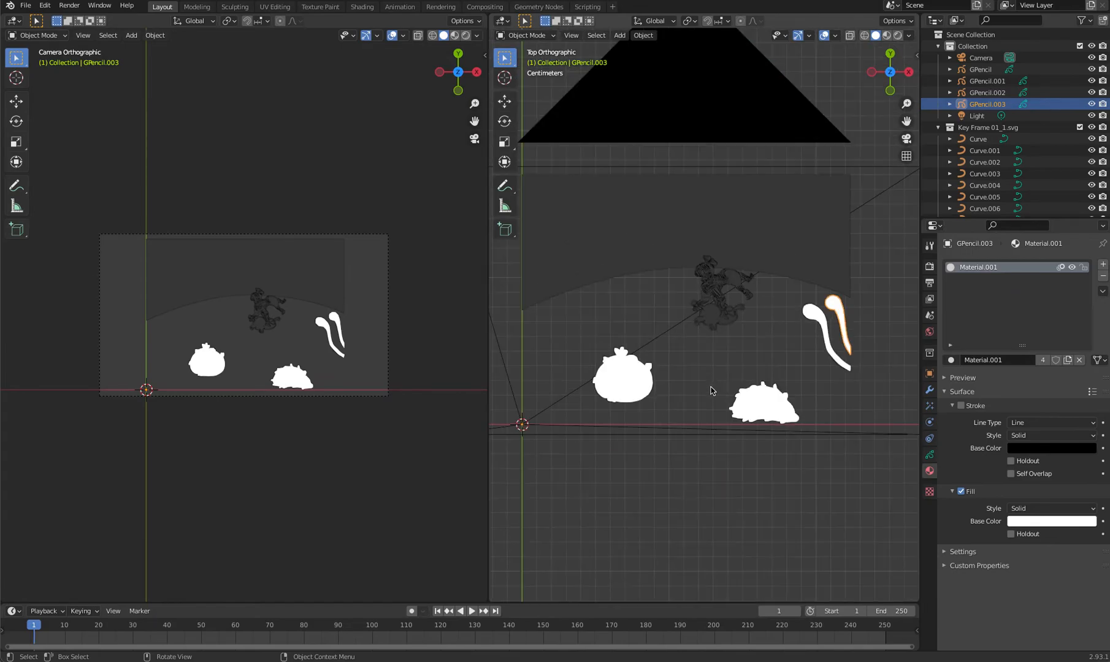
middle_click_drag(687, 378, 687, 427)
middle_click_drag(686, 457, 694, 404)
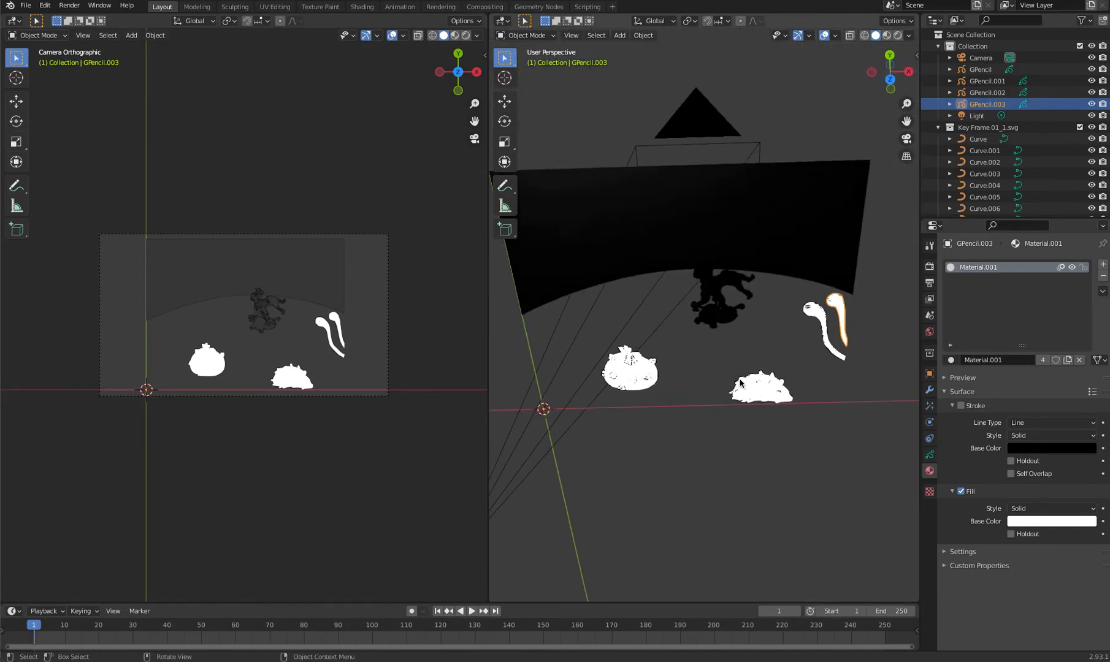
scroll(764, 402, "up", 4)
scroll(749, 436, "down", 2)
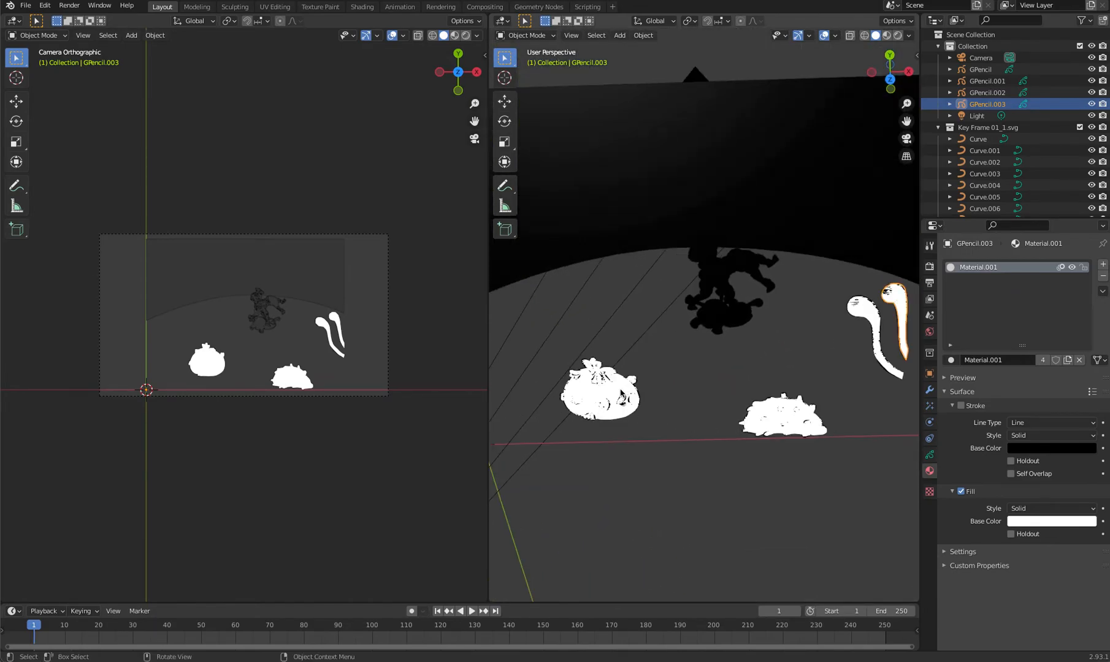
left_click(622, 393)
left_click(802, 432, "shift")
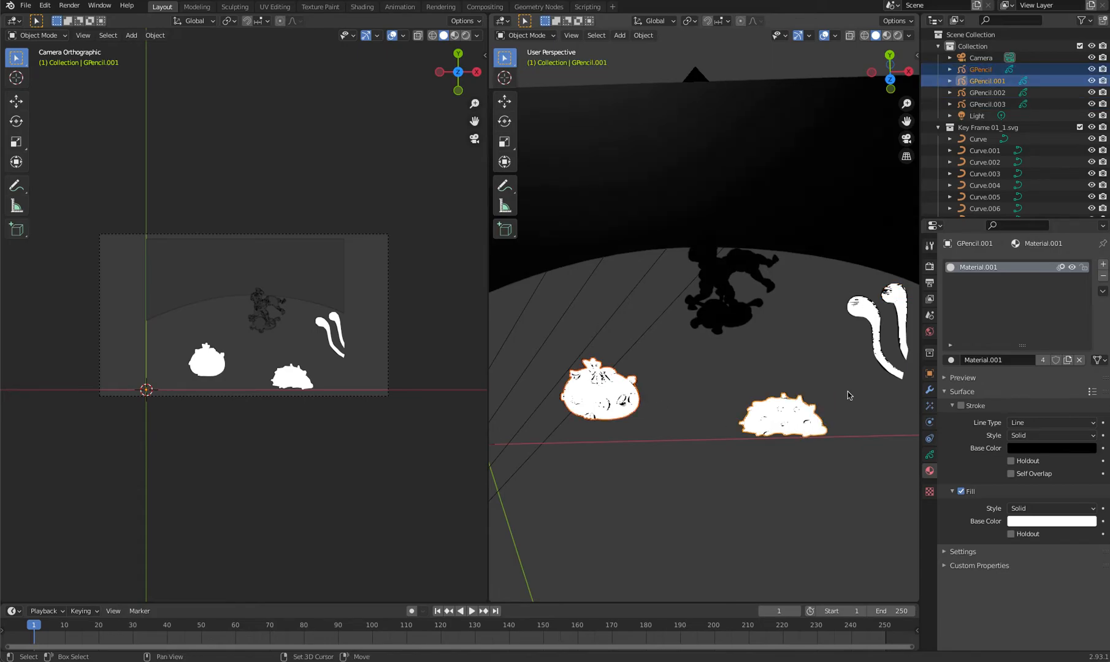
left_click(872, 314, "shift")
left_click(901, 303, "shift")
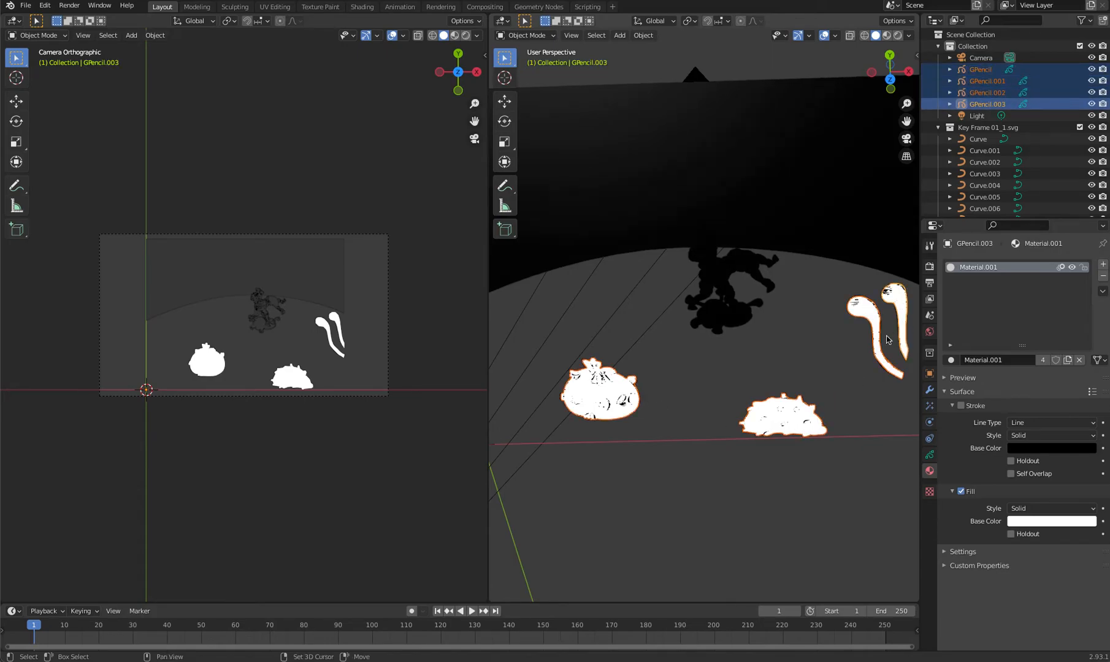
middle_click_drag(814, 384, 798, 417)
key("g")
key("z")
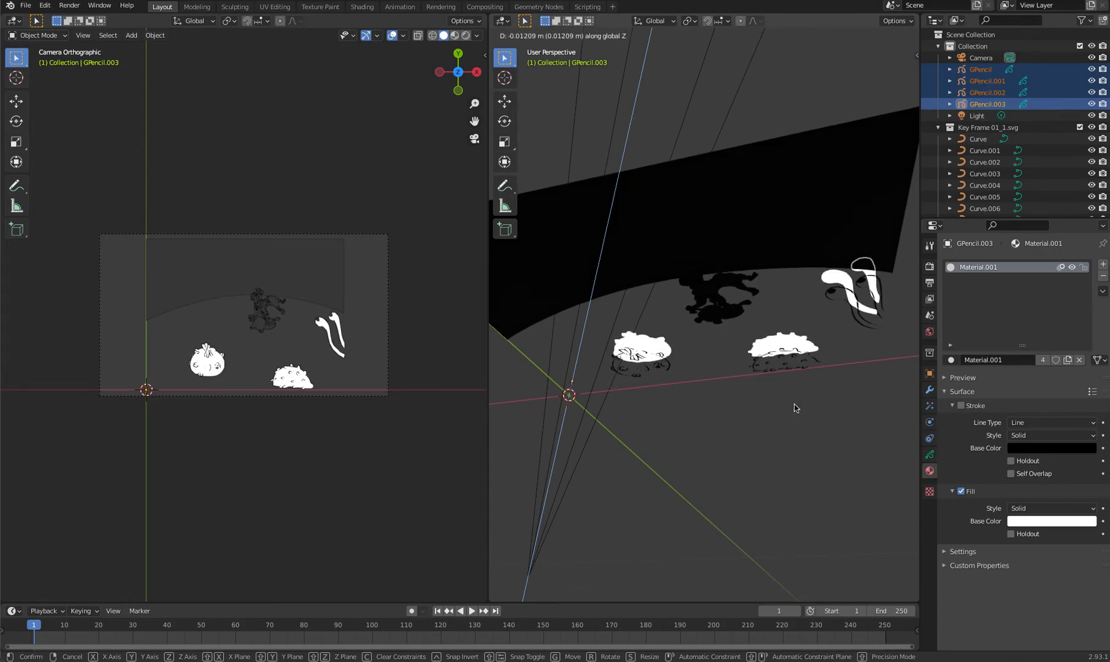
left_click(793, 404)
scroll(325, 343, "up", 6)
scroll(339, 354, "down", 3)
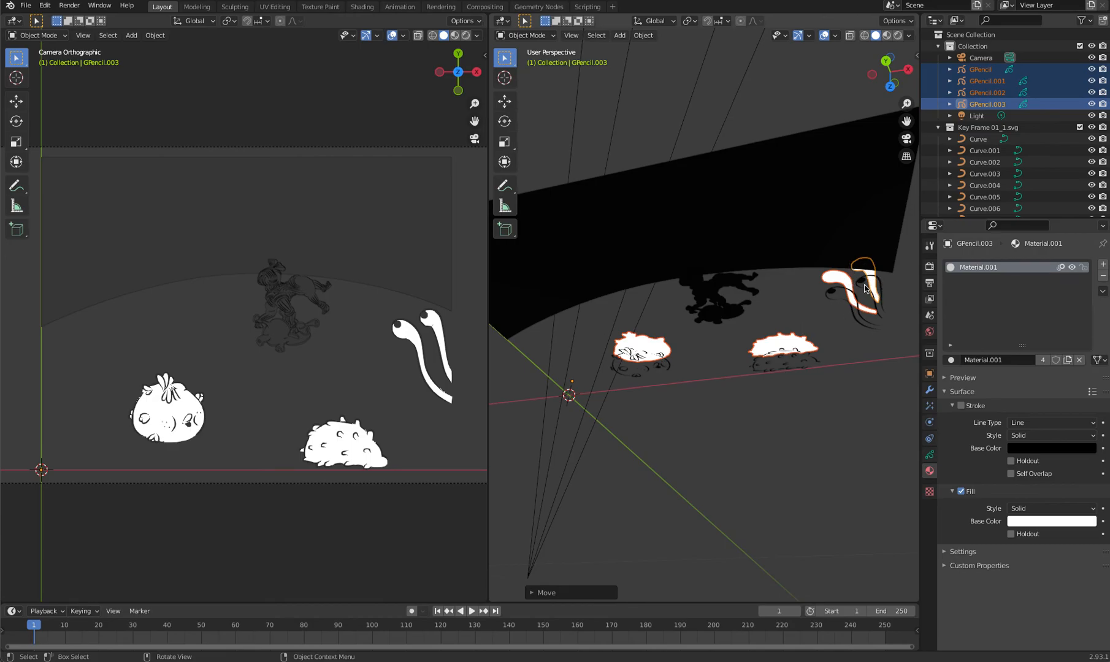
Step: Readjust the depth of the four selected white shapes along the Z axis, keeping them behind the line drawings in the camera view
key("g")
key("z")
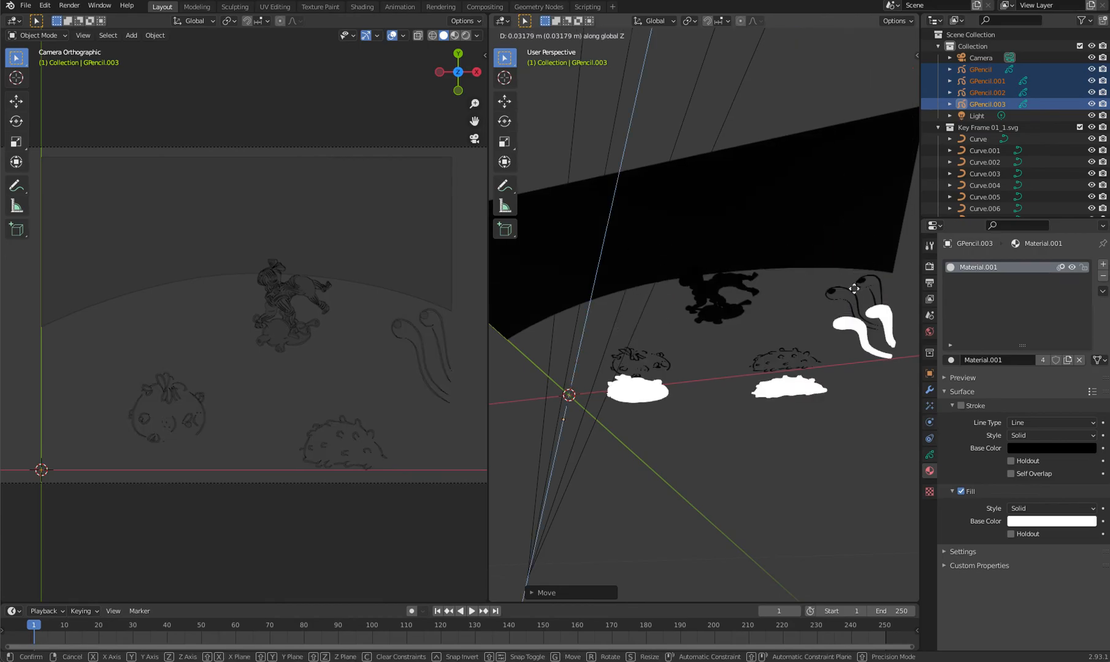
left_click(820, 328)
middle_click_drag(802, 347, 800, 318)
scroll(347, 378, "up", 3)
scroll(347, 370, "down", 2)
scroll(346, 371, "down", 2)
scroll(358, 372, "up", 3)
scroll(357, 372, "down", 2)
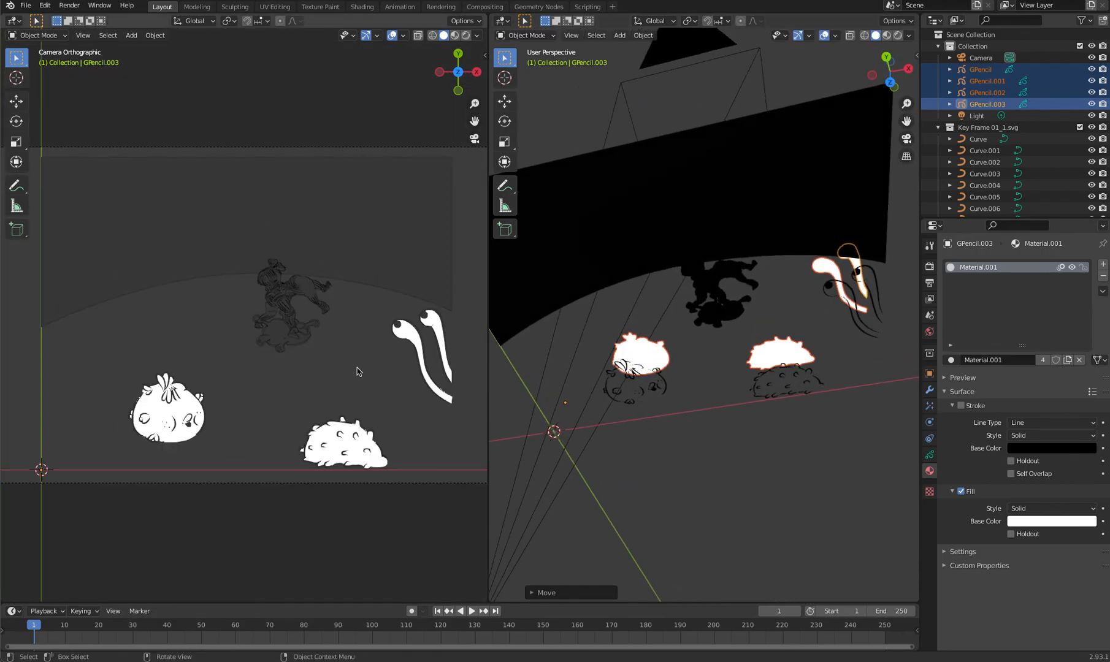